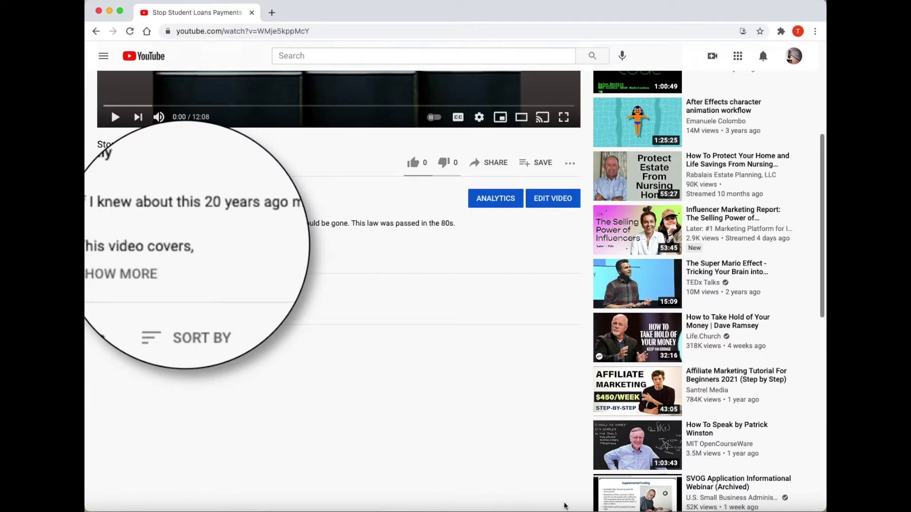
Step: Expand the full description below the YouTube video
{"action": "left_click", "coordinate": [133, 260]}
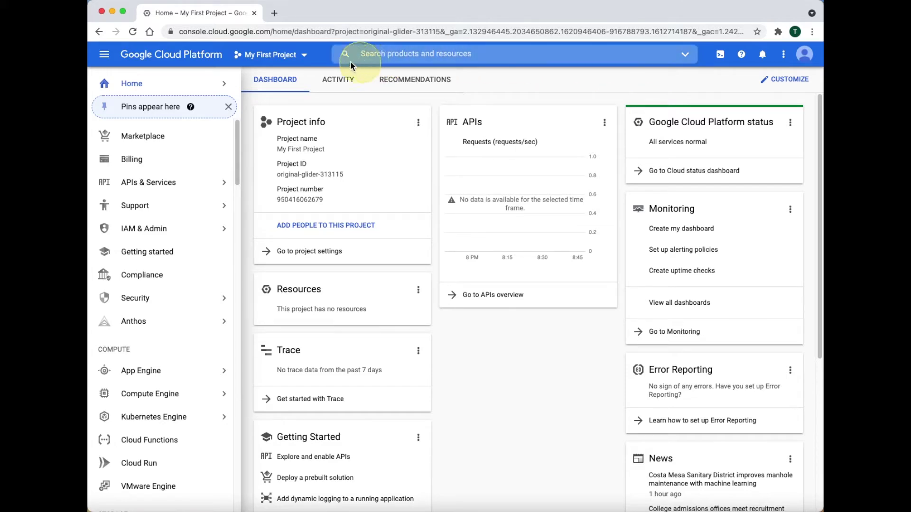
Step: Create a new Google Cloud project named "diyfyi Project" with no organization, and switch the console to it
{"action": "left_click", "coordinate": [304, 56]}
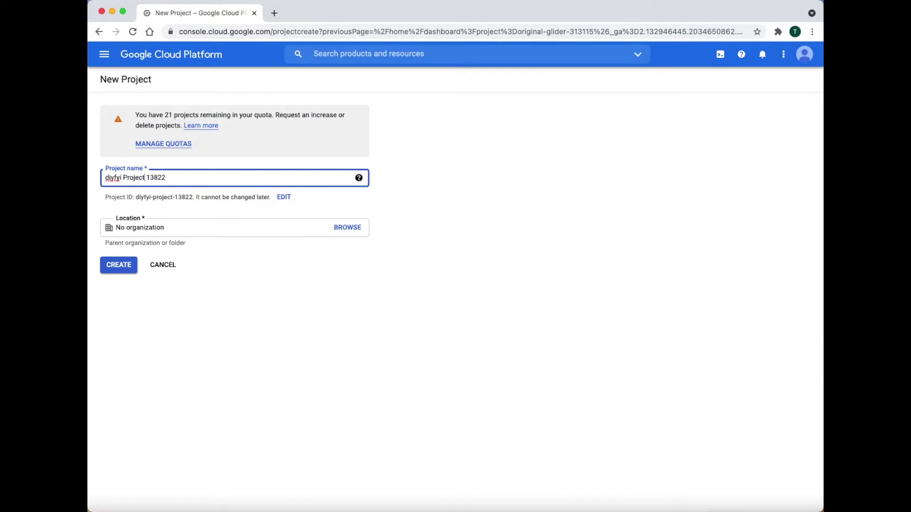
{"action": "key", "text": "Delete"}
{"action": "key", "text": "Delete"}
{"action": "key", "text": "Delete"}
{"action": "key", "text": "Delete"}
{"action": "key", "text": "Delete"}
{"action": "key", "text": "Delete"}
{"action": "left_click", "coordinate": [124, 265]}
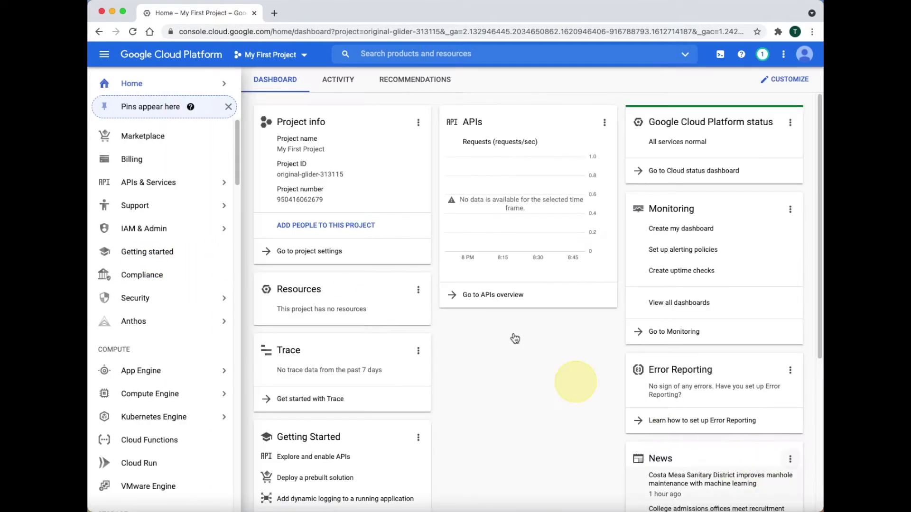
{"action": "left_click", "coordinate": [305, 54]}
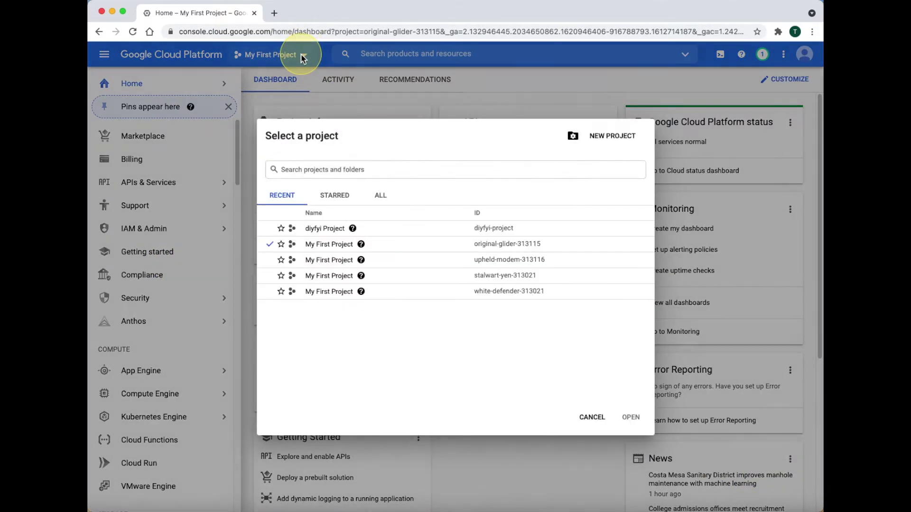
{"action": "left_click", "coordinate": [338, 230]}
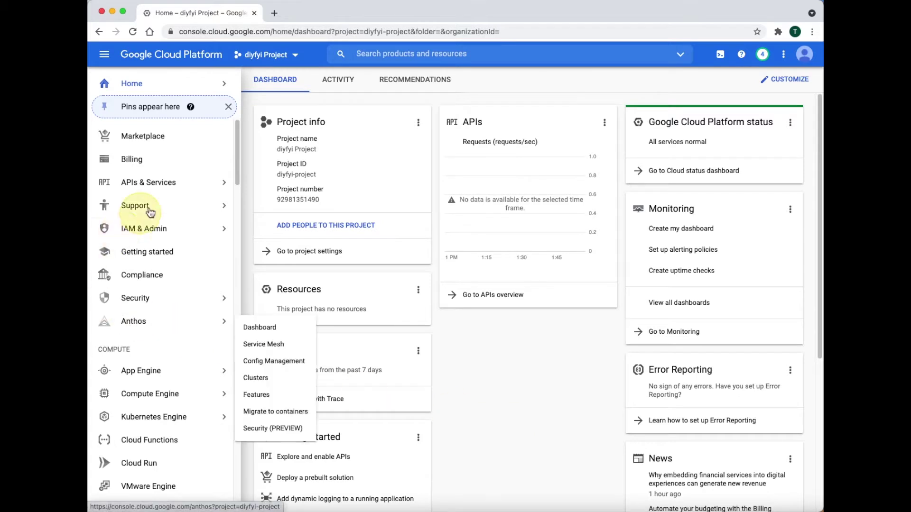
Step: Open the WordPress Certified by Bitnami listing from the Blog & CMS section of the Marketplace
{"action": "left_click", "coordinate": [161, 144]}
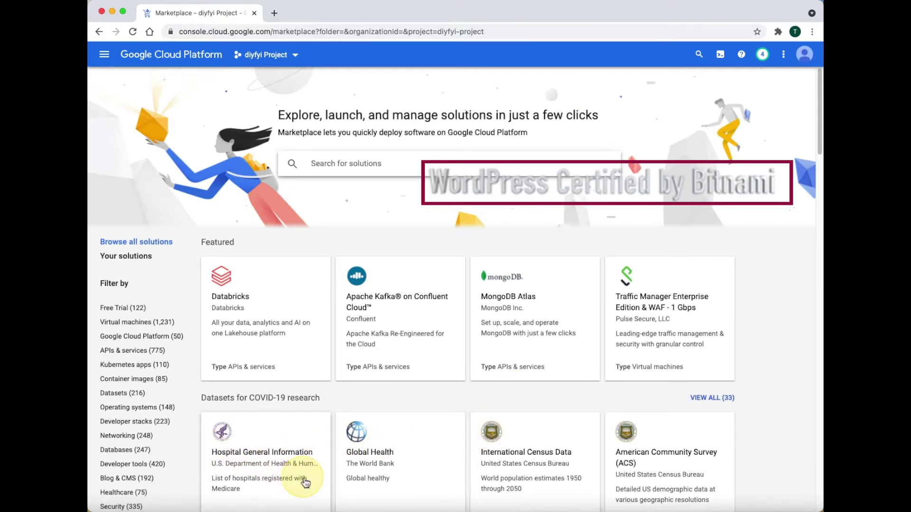
{"action": "scroll", "coordinate": [396, 452], "scroll_direction": "down", "scroll_amount": 5}
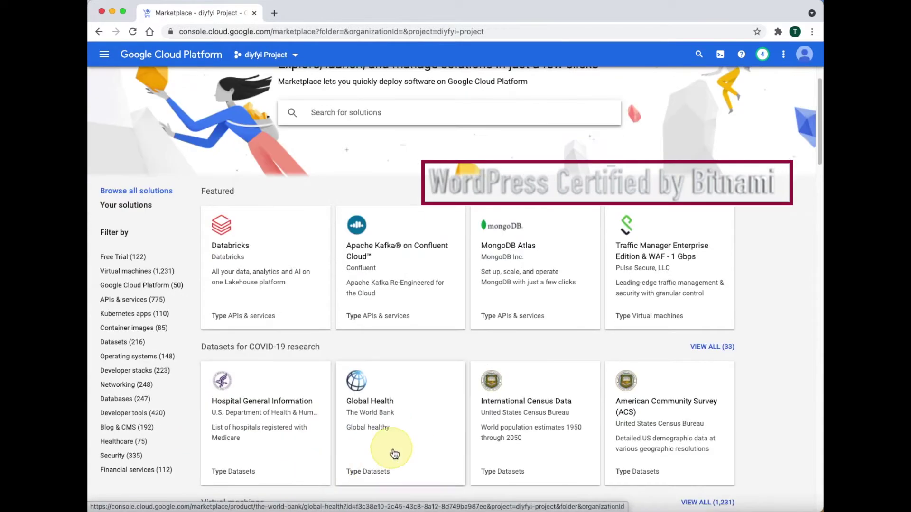
{"action": "scroll", "coordinate": [398, 455], "scroll_direction": "down", "scroll_amount": 12}
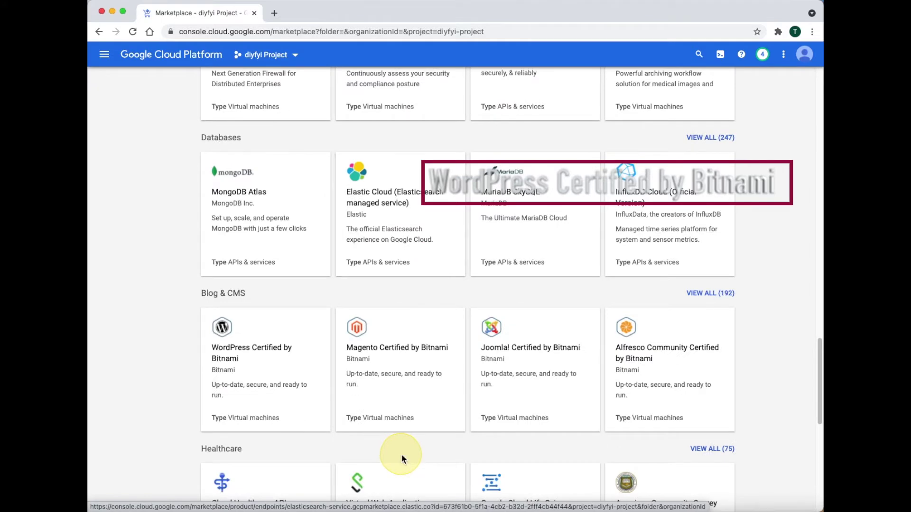
{"action": "left_click", "coordinate": [273, 397]}
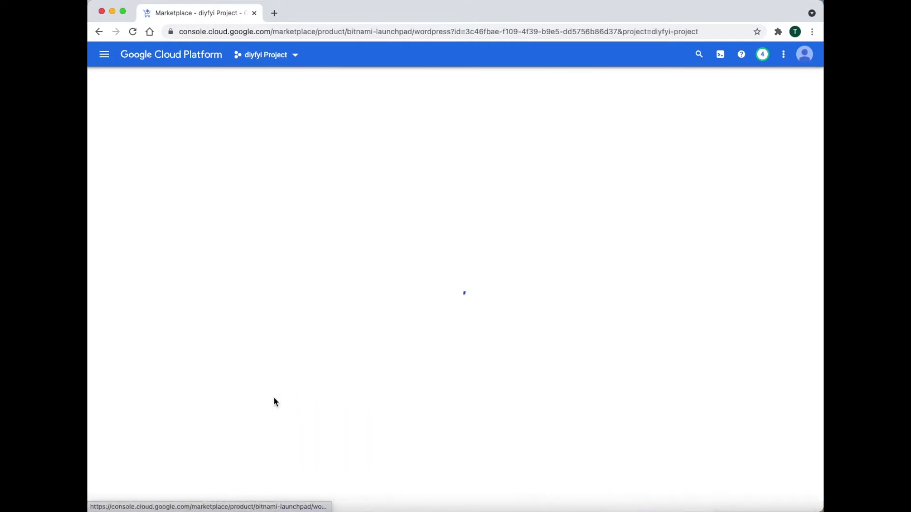
Step: Review the WordPress listing's overview and estimated monthly pricing, and launch its deployment configuration
{"action": "scroll", "coordinate": [458, 472], "scroll_direction": "down", "scroll_amount": 5}
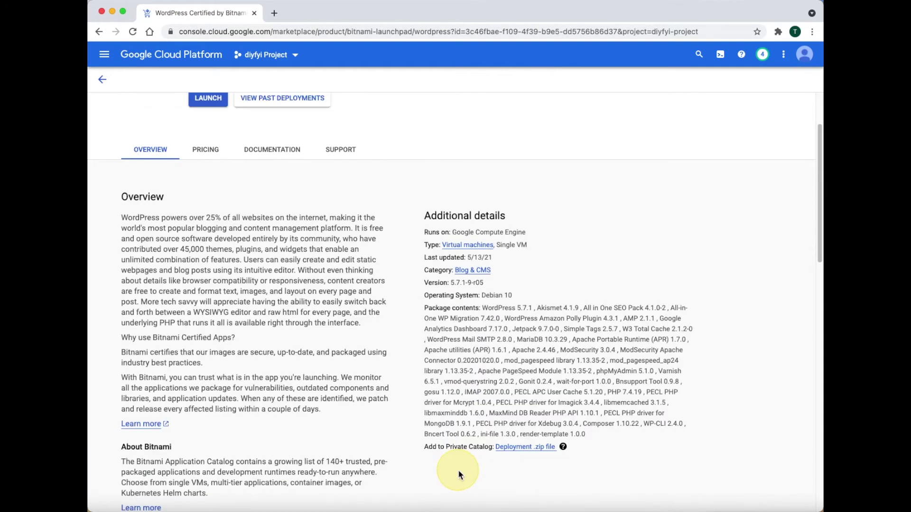
{"action": "scroll", "coordinate": [458, 473], "scroll_direction": "down", "scroll_amount": 7}
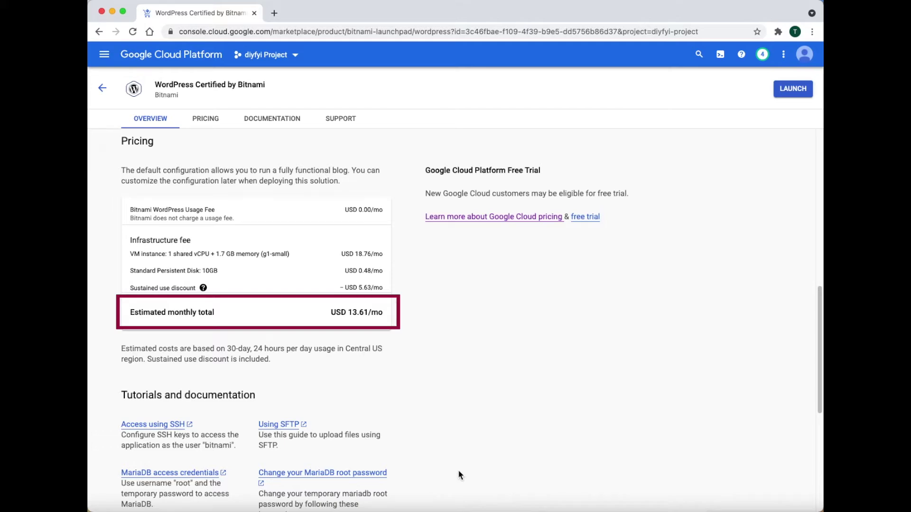
{"action": "scroll", "coordinate": [459, 474], "scroll_direction": "up", "scroll_amount": 10}
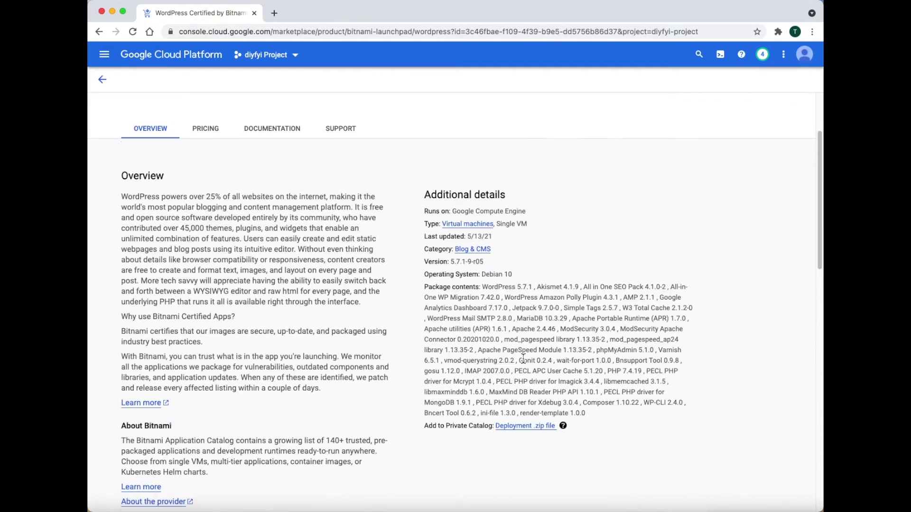
{"action": "scroll", "coordinate": [244, 167], "scroll_direction": "up", "scroll_amount": 1}
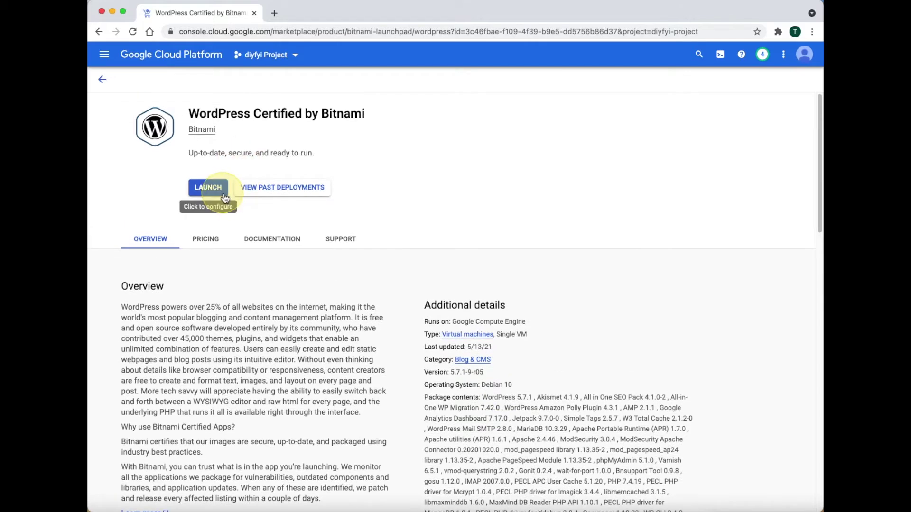
{"action": "left_click", "coordinate": [224, 196]}
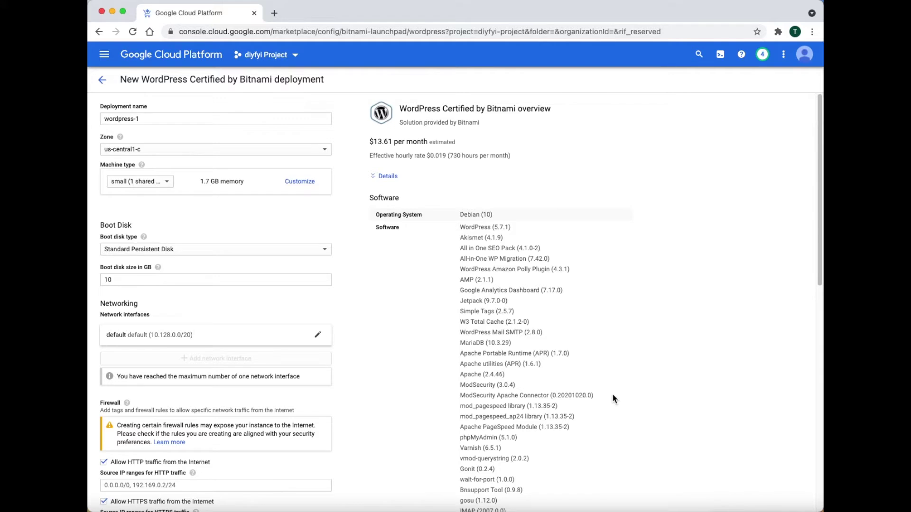
Step: Name the WordPress deployment diyfyi-deployment-1
{"action": "left_click", "coordinate": [103, 119]}
{"action": "type", "text": "diyfyi-deplo"}
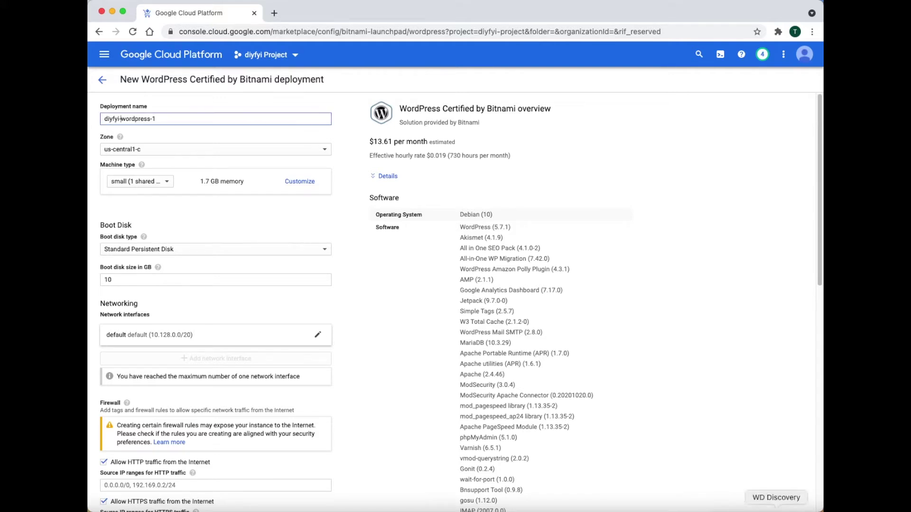
{"action": "type", "text": "yment"}
{"action": "key", "text": "Delete"}
{"action": "key", "text": "Delete"}
{"action": "key", "text": "Delete"}
{"action": "key", "text": "Delete"}
{"action": "key", "text": "Delete"}
{"action": "key", "text": "Delete"}
{"action": "key", "text": "Delete"}
{"action": "key", "text": "Delete"}
{"action": "key", "text": "Delete"}
Step: Set the deployment's zone to us-east1-d and its machine type to micro (1 shared vCPU, 0.6 GB memory, f1-micro)
{"action": "left_click", "coordinate": [298, 151]}
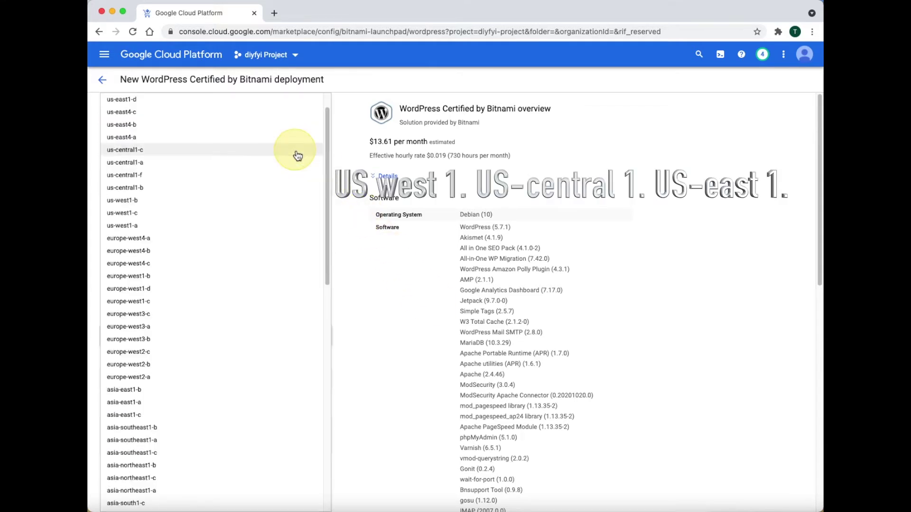
{"action": "left_click", "coordinate": [264, 106]}
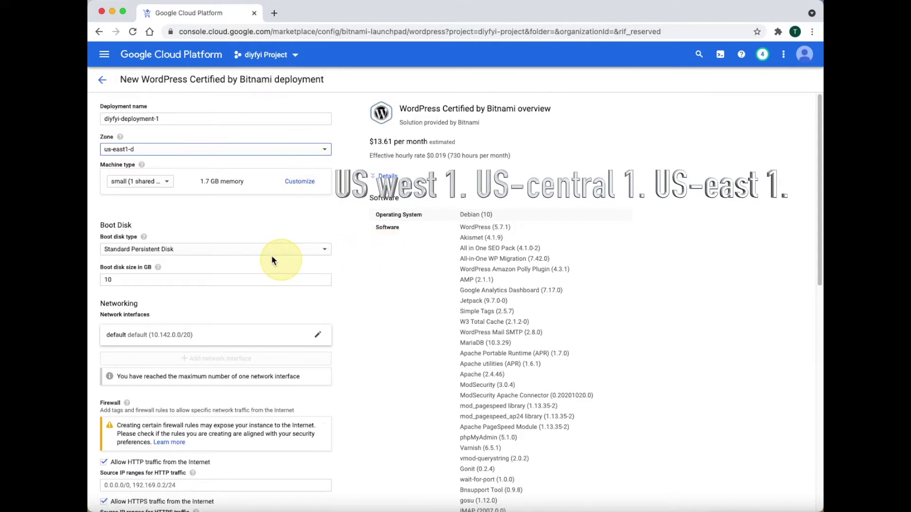
{"action": "left_click", "coordinate": [142, 182]}
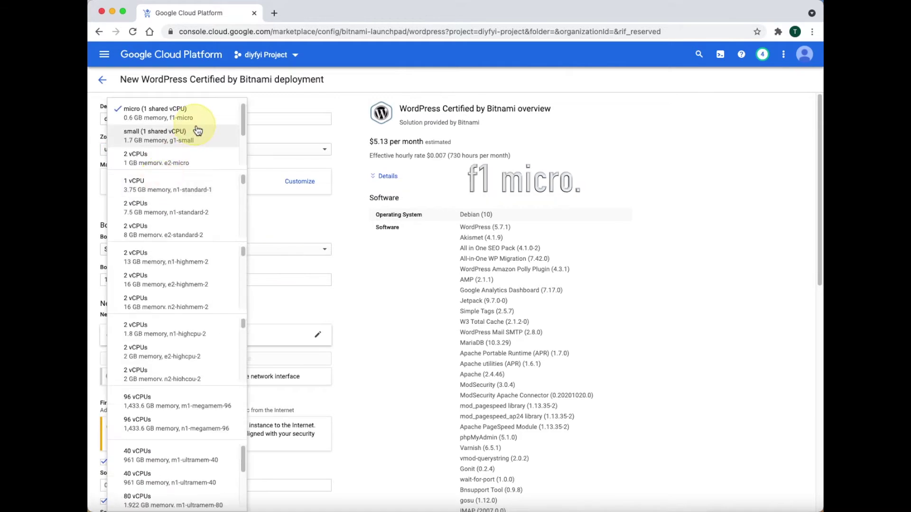
{"action": "left_click", "coordinate": [218, 120]}
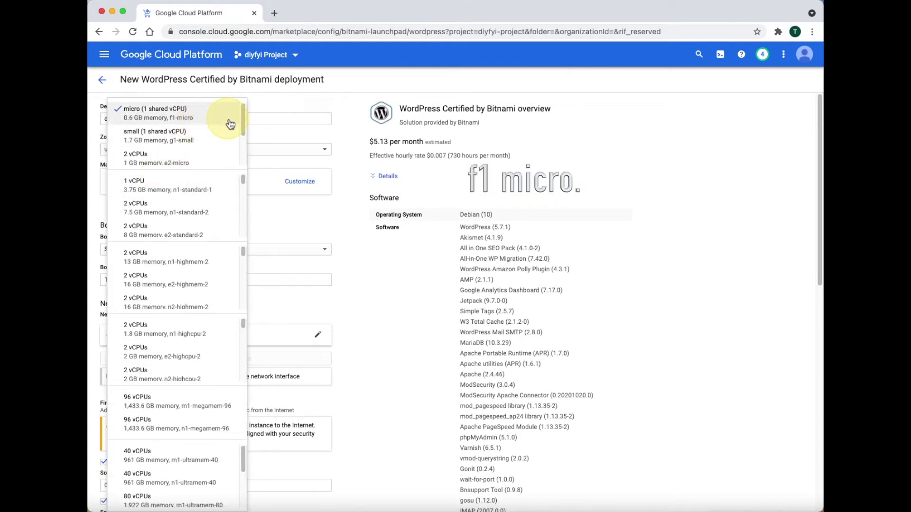
{"action": "left_click", "coordinate": [229, 119]}
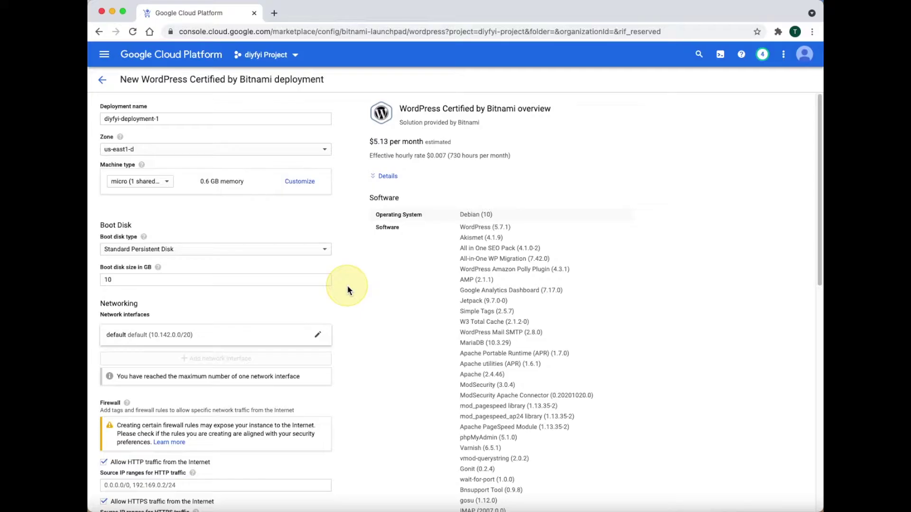
Step: Set the boot disk type to SSD Persistent Disk and its size to 30 GB
{"action": "left_click", "coordinate": [325, 260]}
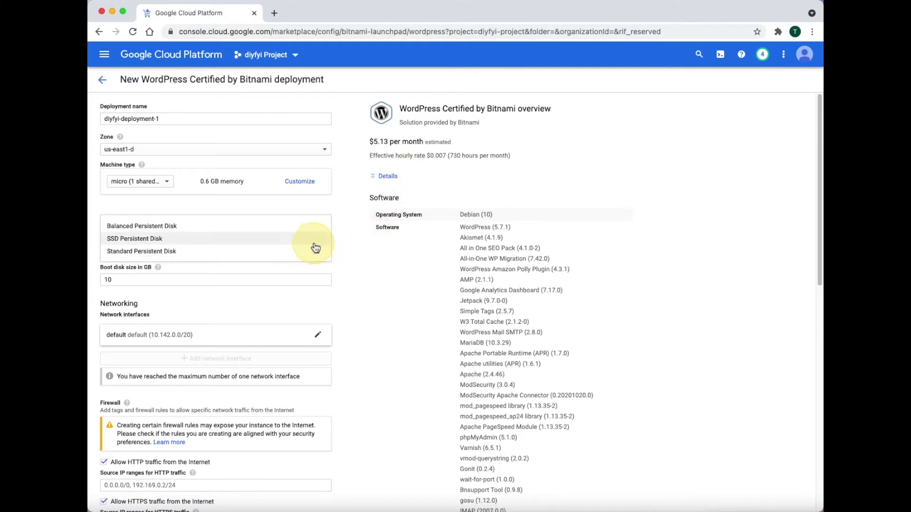
{"action": "left_click", "coordinate": [314, 246]}
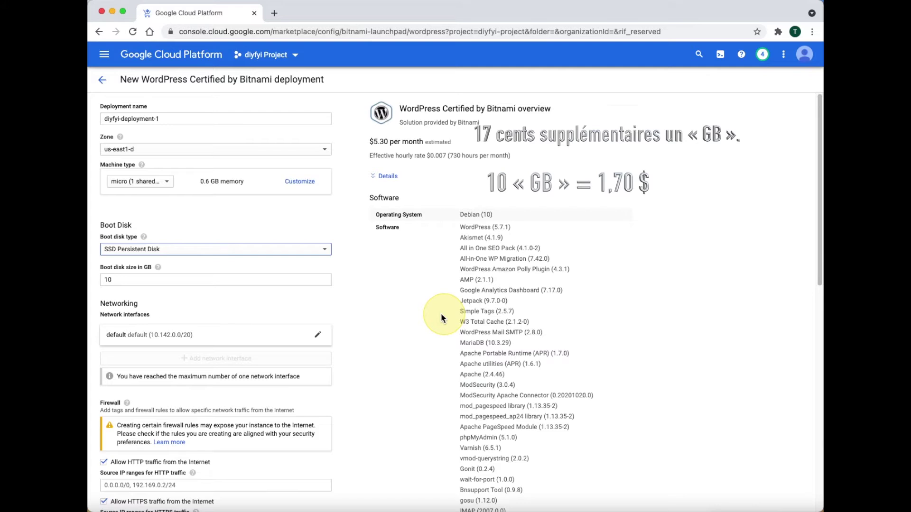
{"action": "key", "text": "Tab"}
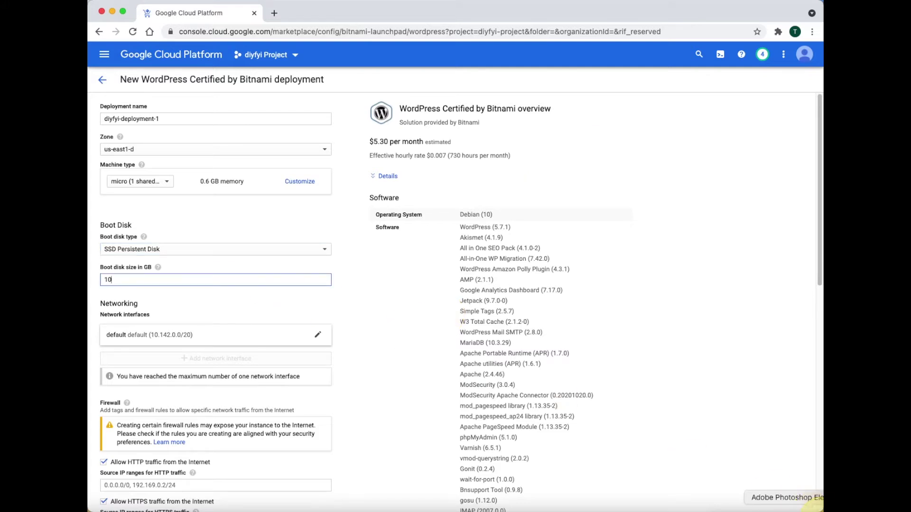
{"action": "key", "text": "BackSpace"}
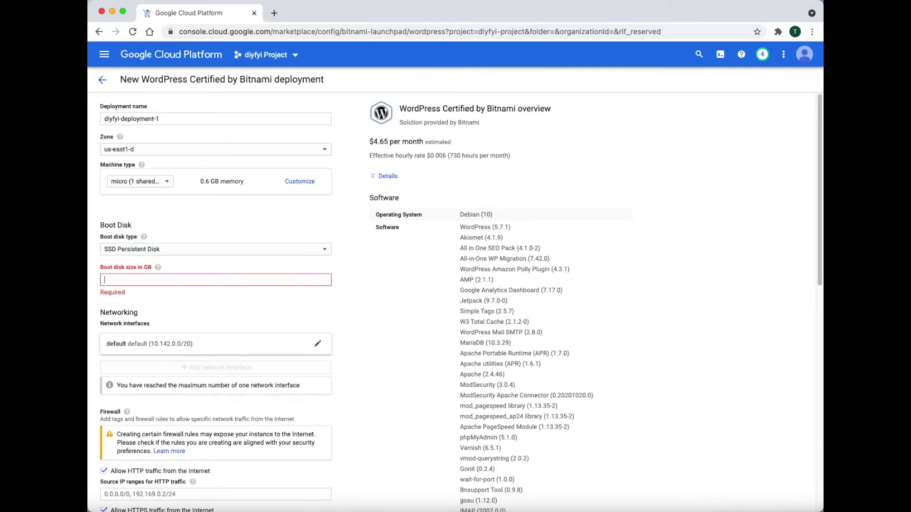
{"action": "type", "text": "30"}
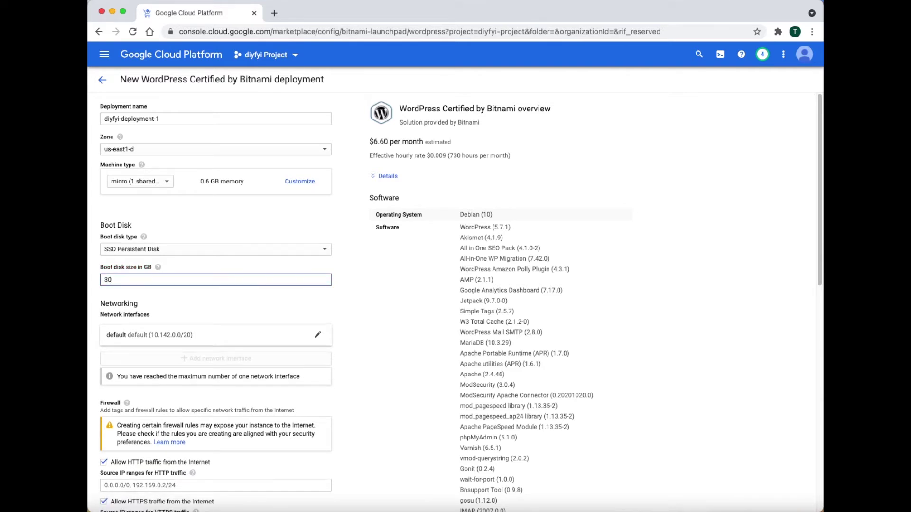
Step: Keep HTTP and HTTPS traffic from the Internet allowed, and deploy the WordPress instance
{"action": "scroll", "coordinate": [175, 306], "scroll_direction": "down", "scroll_amount": 5}
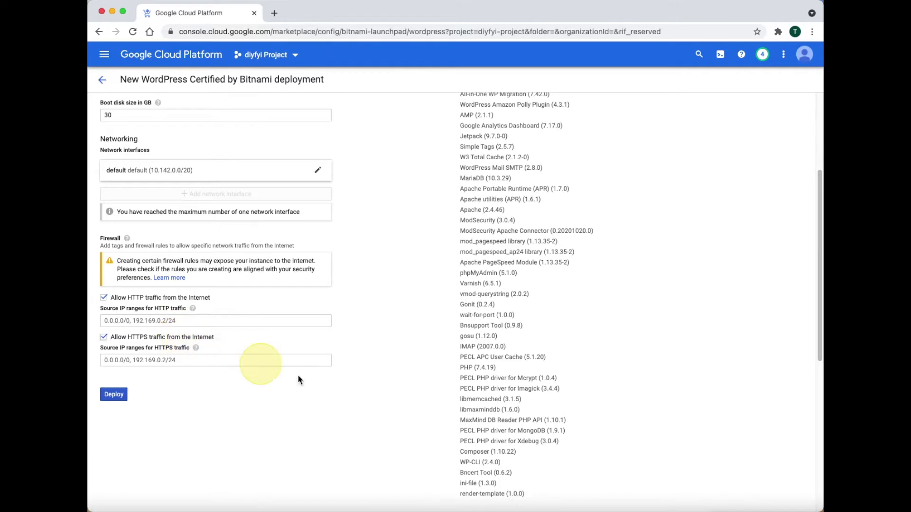
{"action": "scroll", "coordinate": [427, 392], "scroll_direction": "down", "scroll_amount": 3}
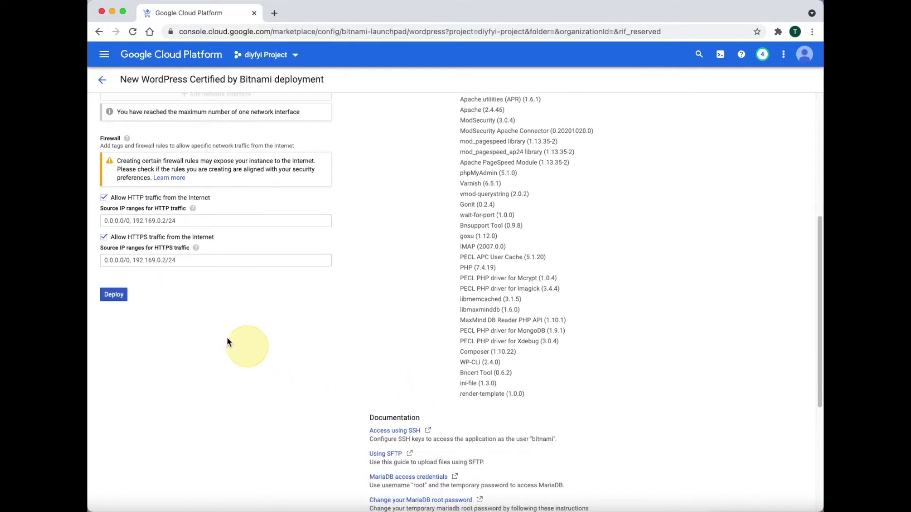
{"action": "left_click", "coordinate": [117, 294]}
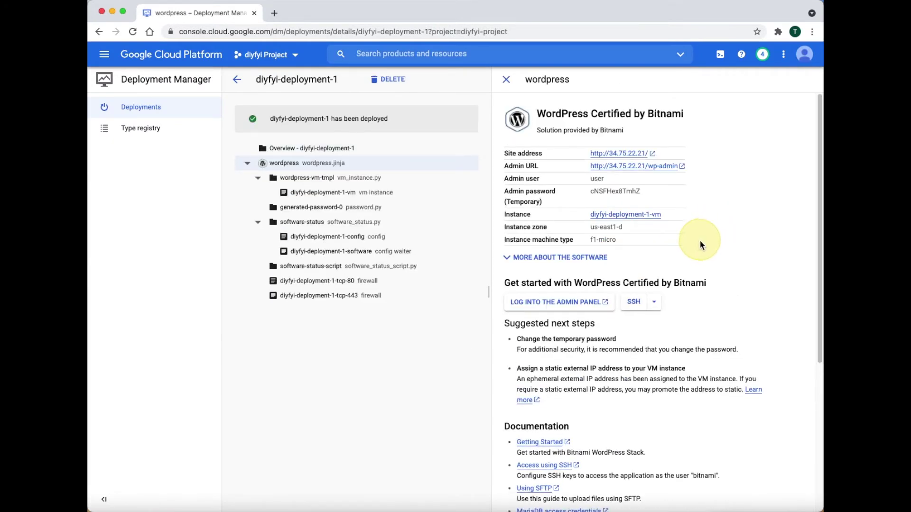
Step: Copy the deployment's details, including the temporary admin password, and paste them as text only below the "Google's set up" heading in Word
{"action": "left_click_drag", "start_coordinate": [698, 240], "coordinate": [505, 150]}
{"action": "right_click", "coordinate": [505, 151]}
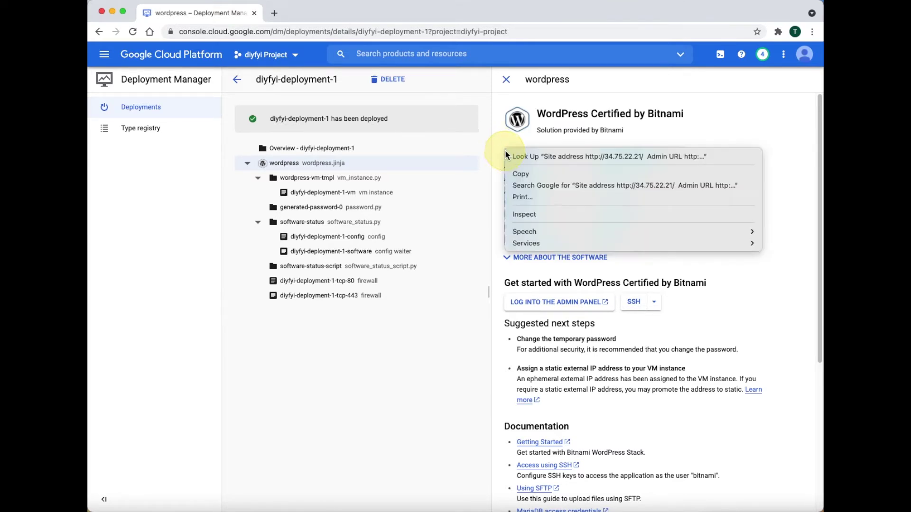
{"action": "left_click", "coordinate": [517, 175]}
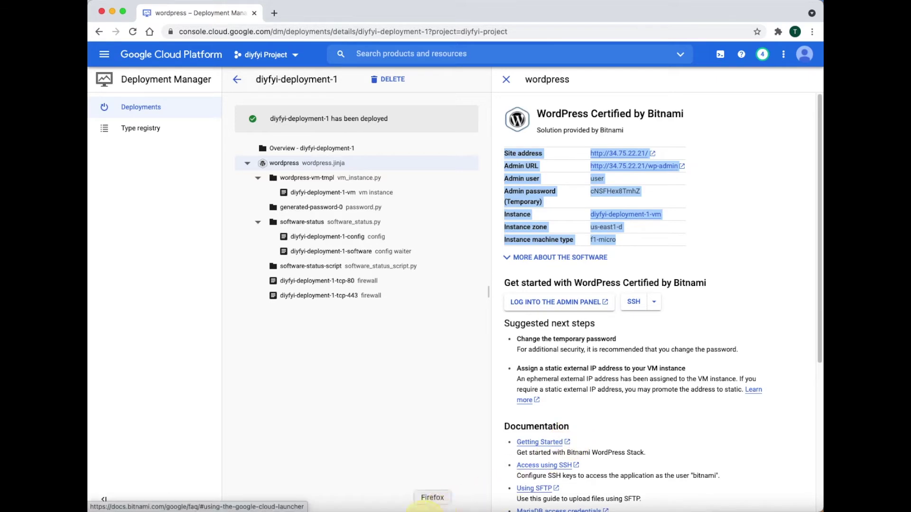
{"action": "left_click", "coordinate": [294, 510]}
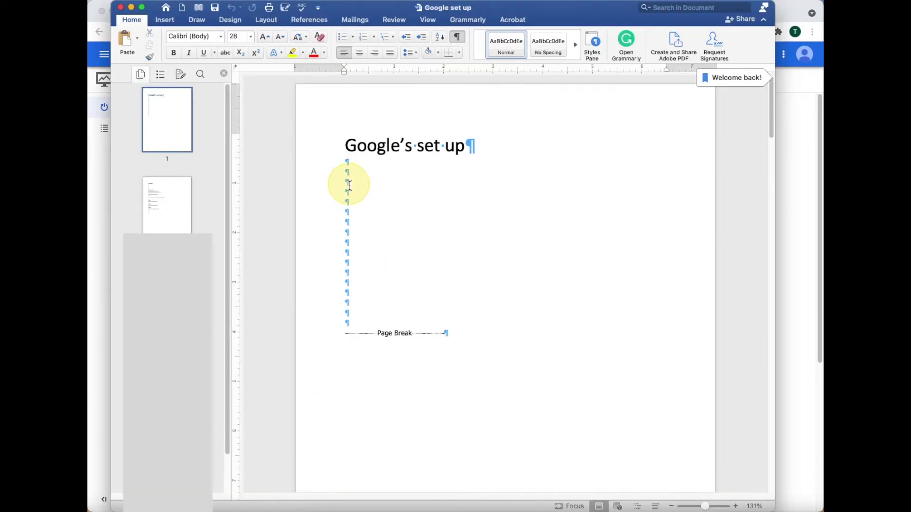
{"action": "left_click", "coordinate": [349, 180]}
{"action": "left_click", "coordinate": [137, 38]}
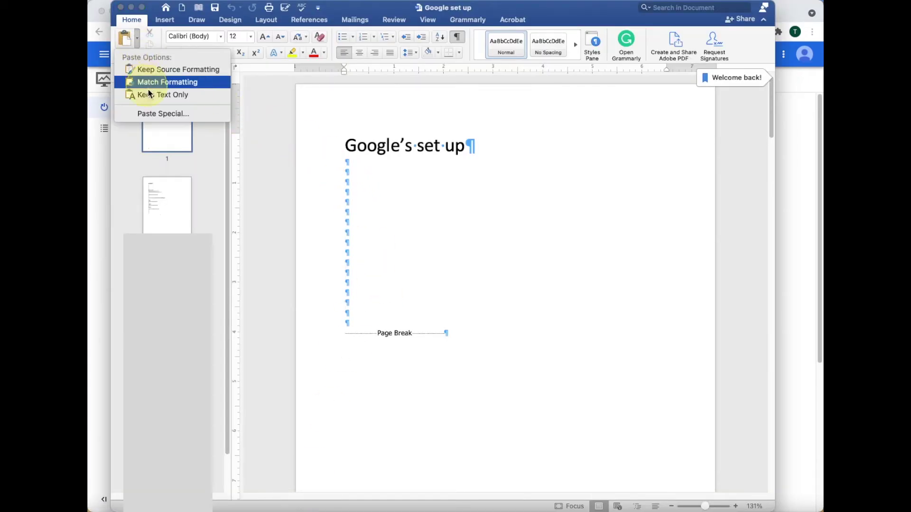
{"action": "left_click", "coordinate": [148, 95]}
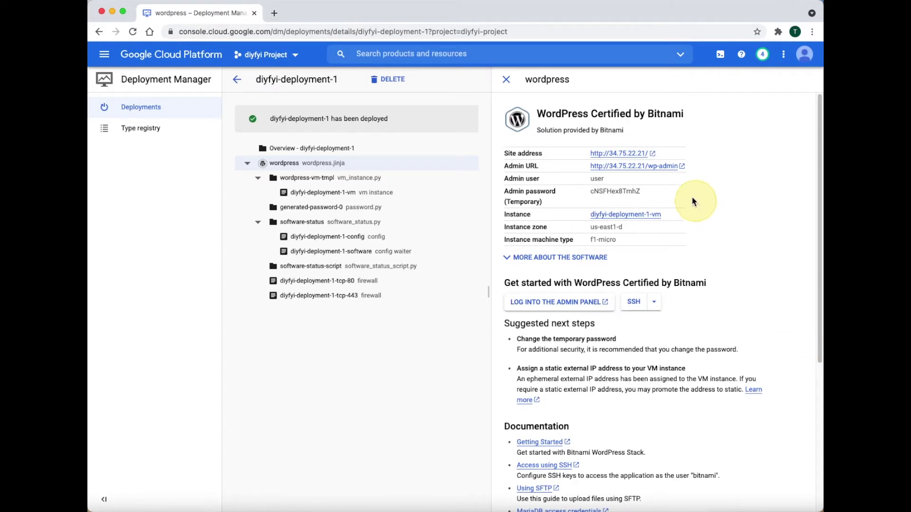
Step: Open the deployed WordPress site from its site address in the deployment details and view its front page
{"action": "left_click", "coordinate": [655, 154]}
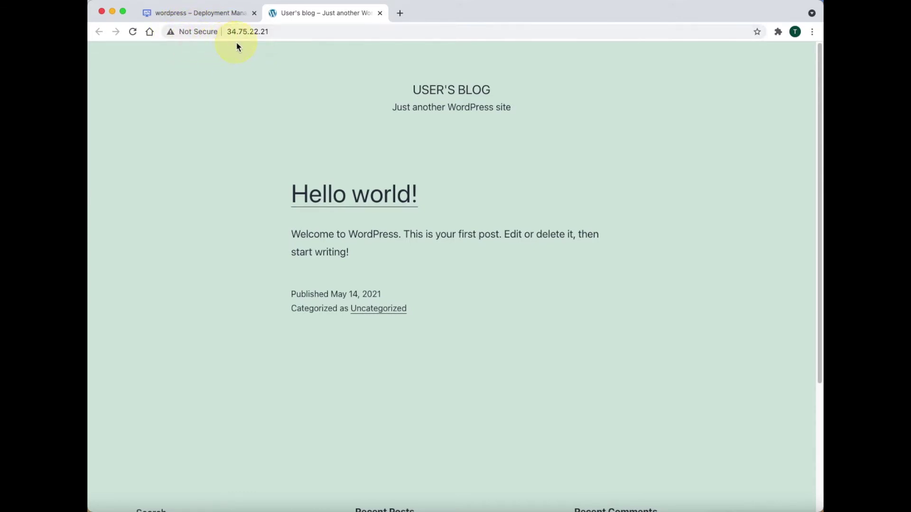
{"action": "scroll", "coordinate": [210, 208], "scroll_direction": "down", "scroll_amount": 1}
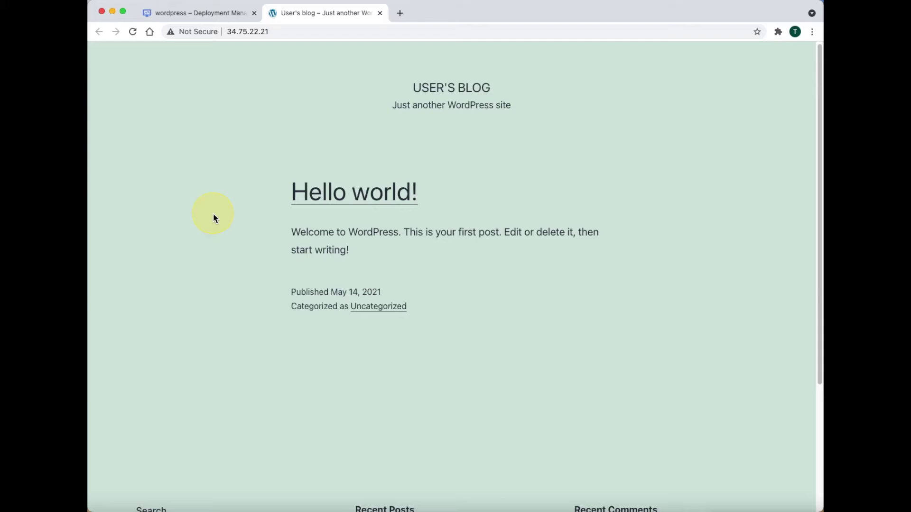
Step: Open the WordPress admin URL from the deployment details and enter user as the login username
{"action": "key", "text": "ctrl+shift+Tab"}
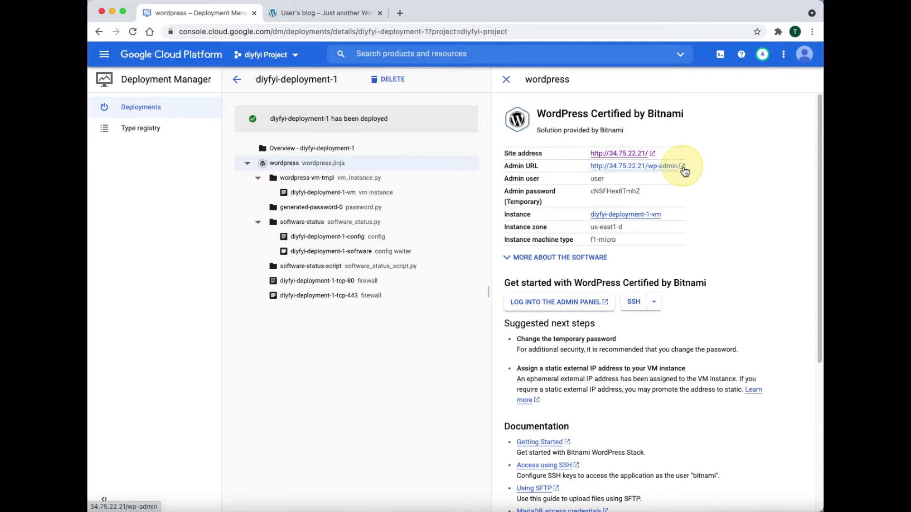
{"action": "left_click", "coordinate": [684, 170]}
{"action": "type", "text": "useer"}
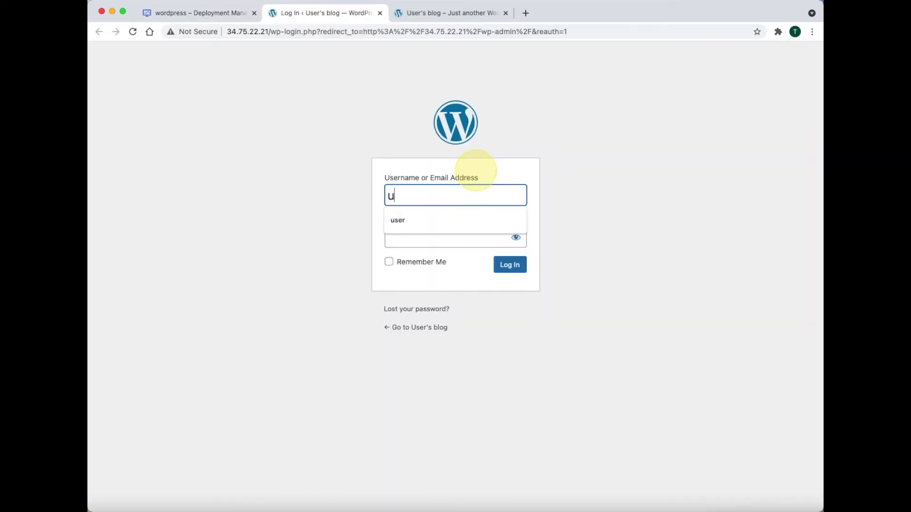
{"action": "key", "text": "BackSpace"}
{"action": "key", "text": "BackSpace"}
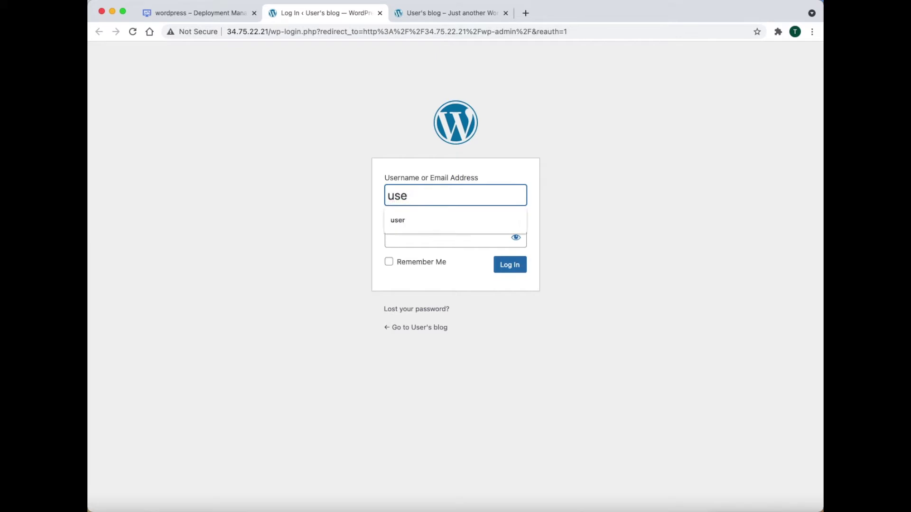
{"action": "type", "text": "r"}
Step: Switch to Word and copy the temporary admin password from the "Google's set up" notes
{"action": "key", "text": "super+Tab"}
{"action": "left_click", "coordinate": [384, 292]}
{"action": "left_click_drag", "start_coordinate": [384, 292], "coordinate": [346, 287]}
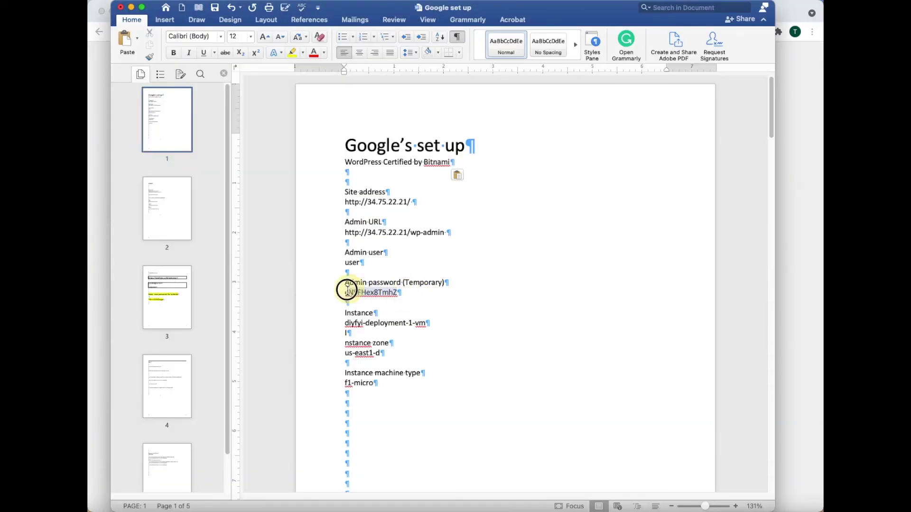
{"action": "right_click", "coordinate": [347, 295]}
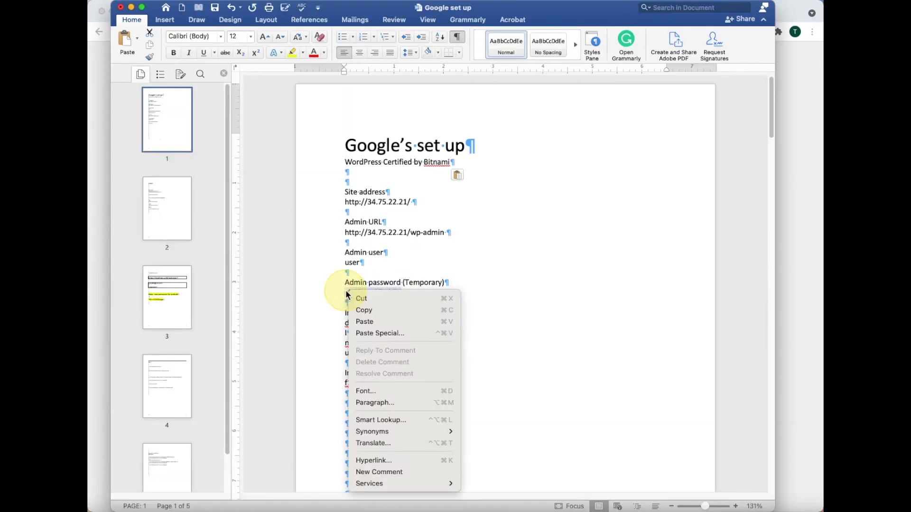
{"action": "left_click", "coordinate": [368, 310]}
Step: Back in the browser, paste the temporary admin password into the WordPress login form, reveal it and log in
{"action": "key", "text": "super+Tab"}
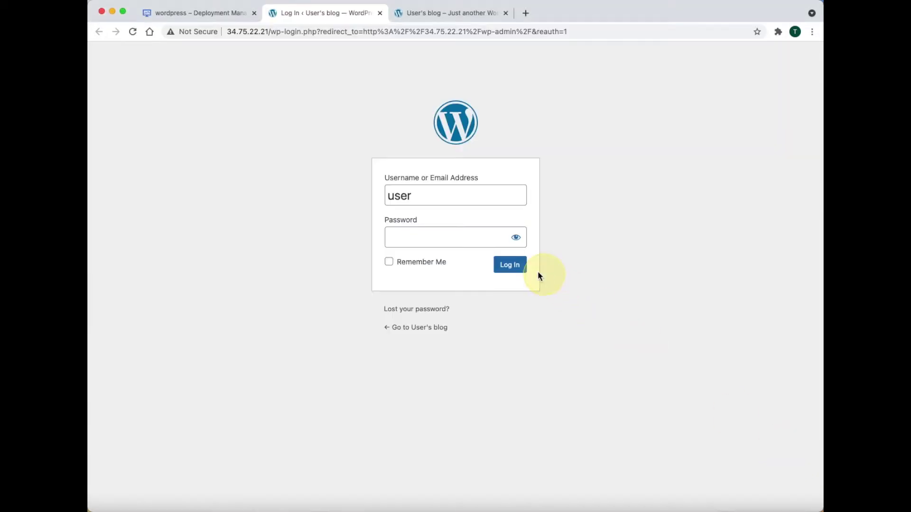
{"action": "left_click", "coordinate": [463, 238]}
{"action": "right_click", "coordinate": [464, 235]}
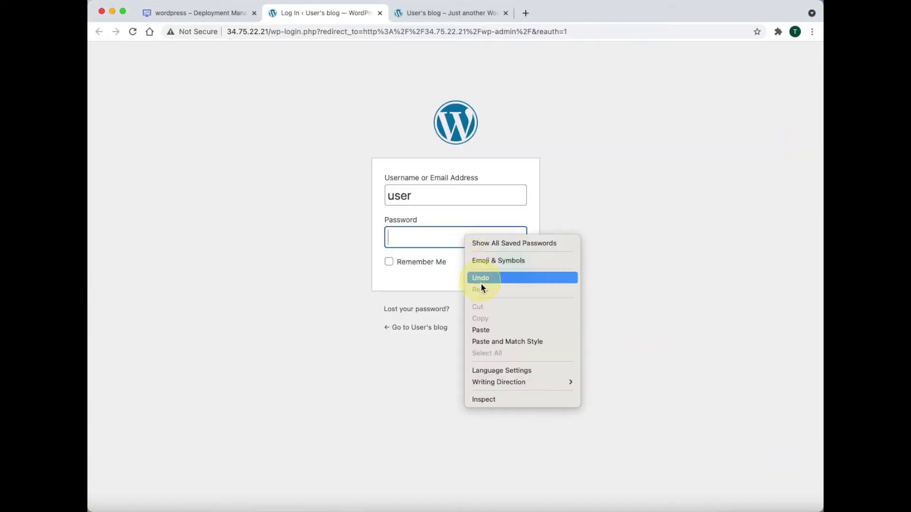
{"action": "left_click", "coordinate": [497, 327]}
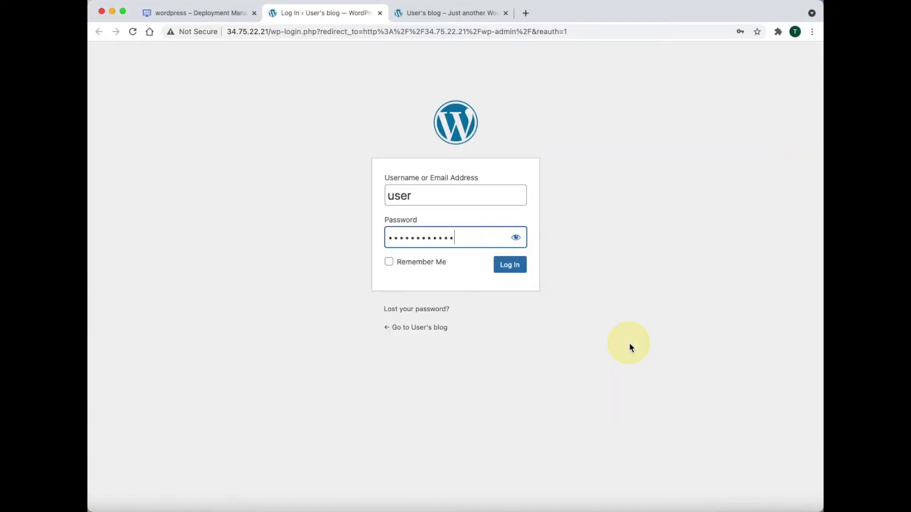
{"action": "left_click", "coordinate": [516, 238]}
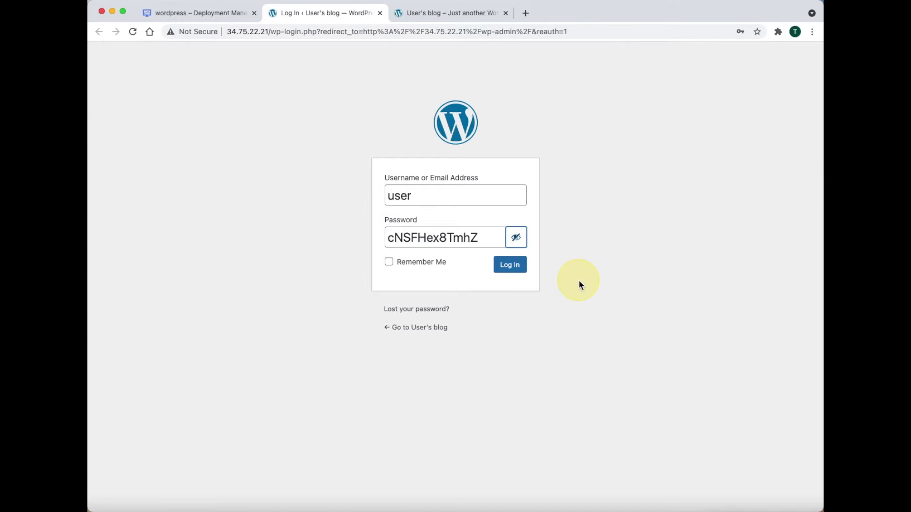
{"action": "left_click", "coordinate": [524, 274]}
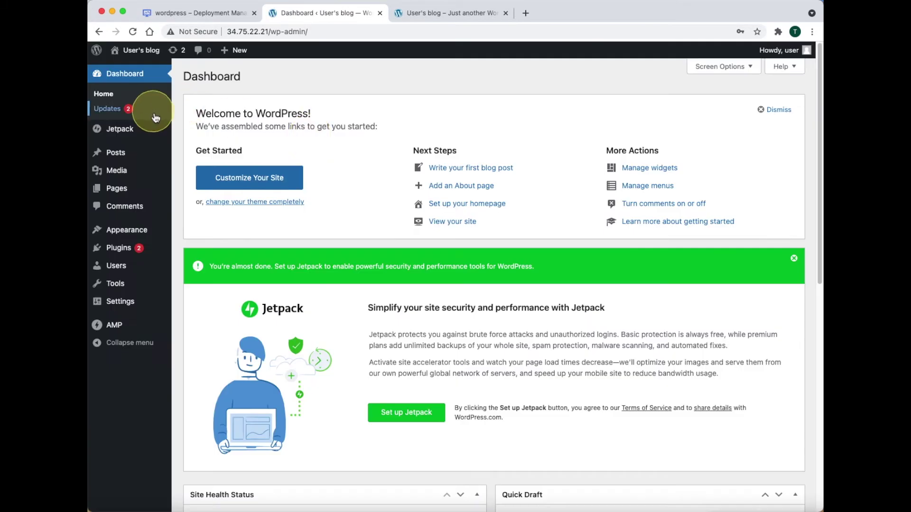
Step: Update all plugins with new versions available, All-in-One WP Migration and Simple Tags, from the WordPress updates page
{"action": "left_click", "coordinate": [154, 114]}
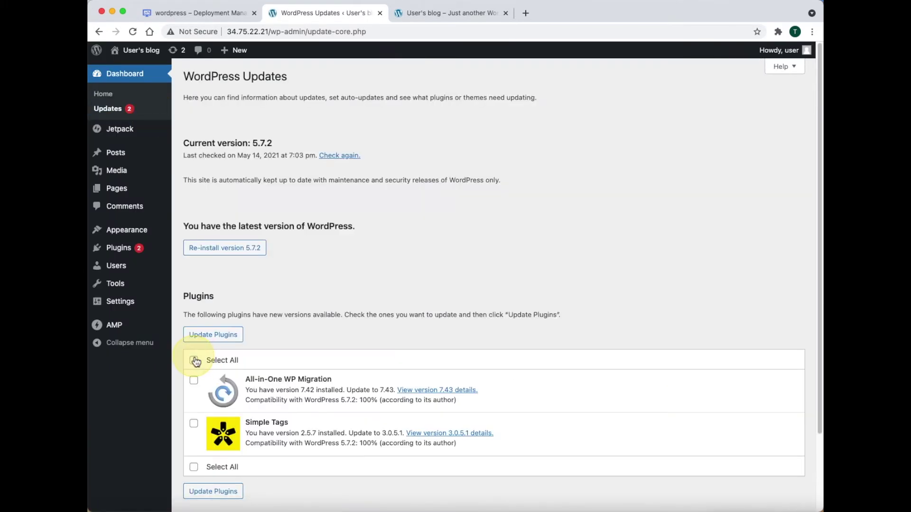
{"action": "left_click", "coordinate": [193, 360]}
{"action": "left_click", "coordinate": [213, 335]}
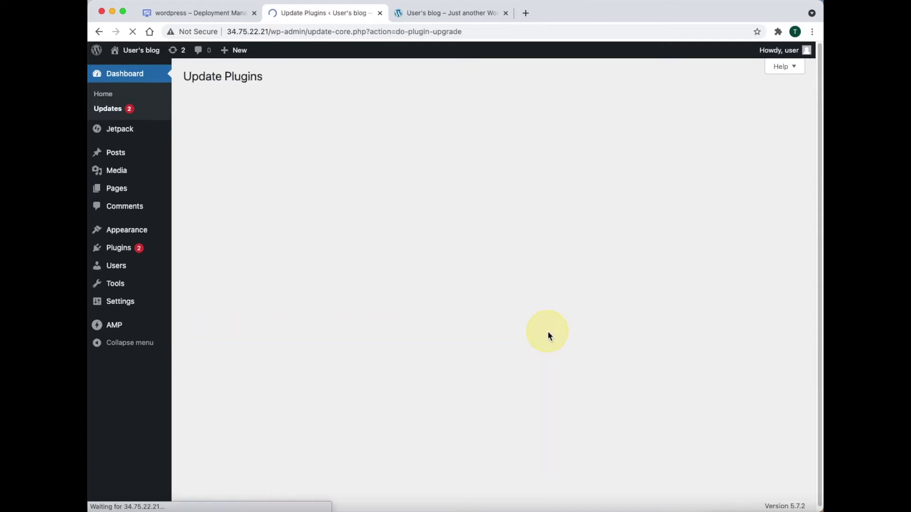
Step: Look through the list of installed plugins and log out of the WordPress admin
{"action": "mouse_move", "coordinate": [167, 237]}
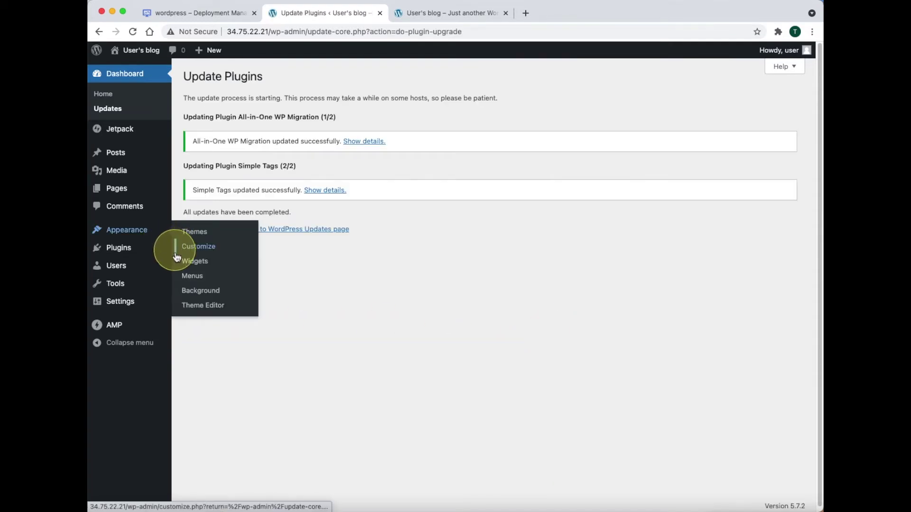
{"action": "left_click", "coordinate": [199, 255]}
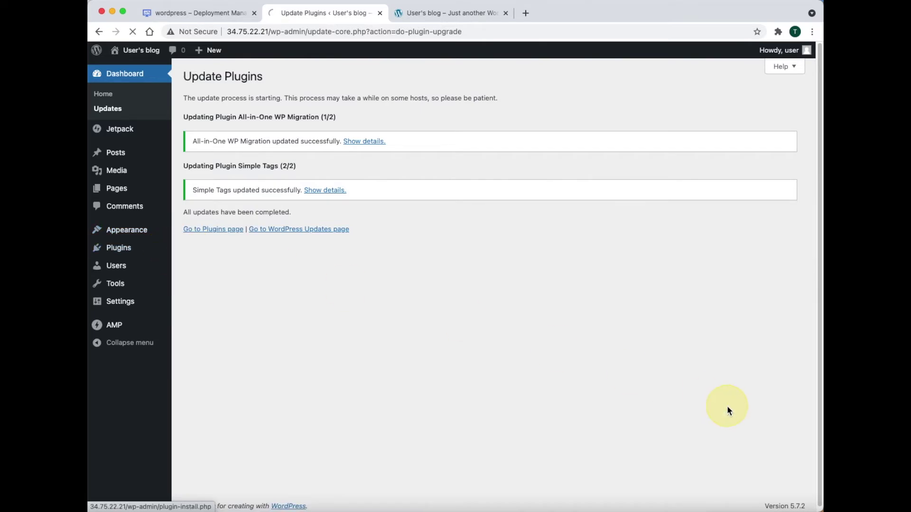
{"action": "scroll", "coordinate": [717, 414], "scroll_direction": "down", "scroll_amount": 4}
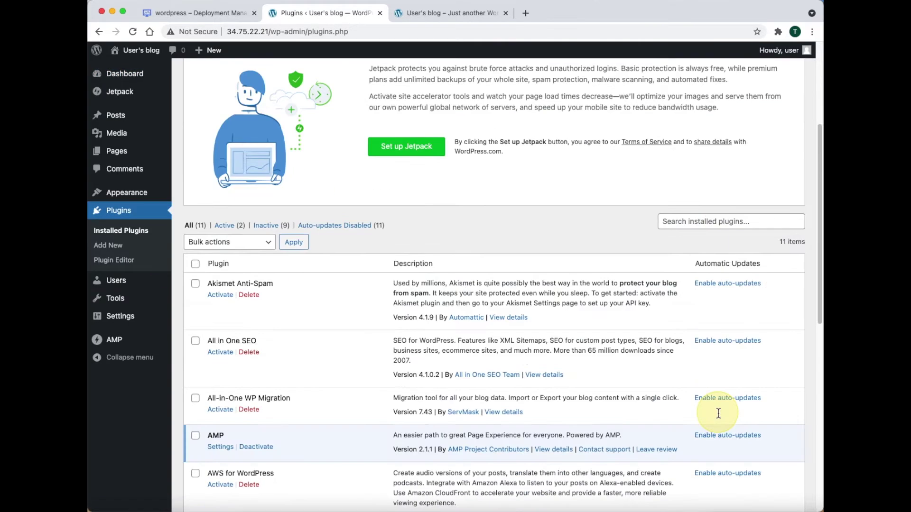
{"action": "scroll", "coordinate": [718, 416], "scroll_direction": "down", "scroll_amount": 2}
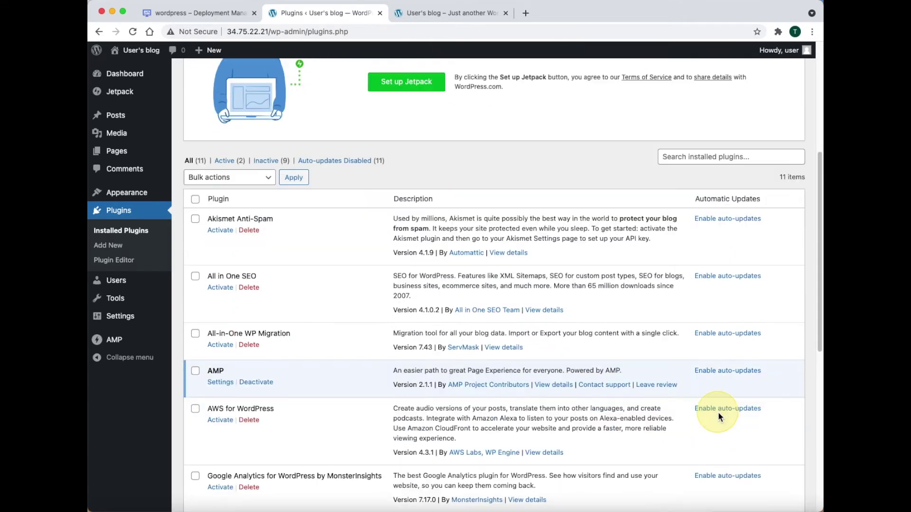
{"action": "scroll", "coordinate": [717, 417], "scroll_direction": "up", "scroll_amount": 5}
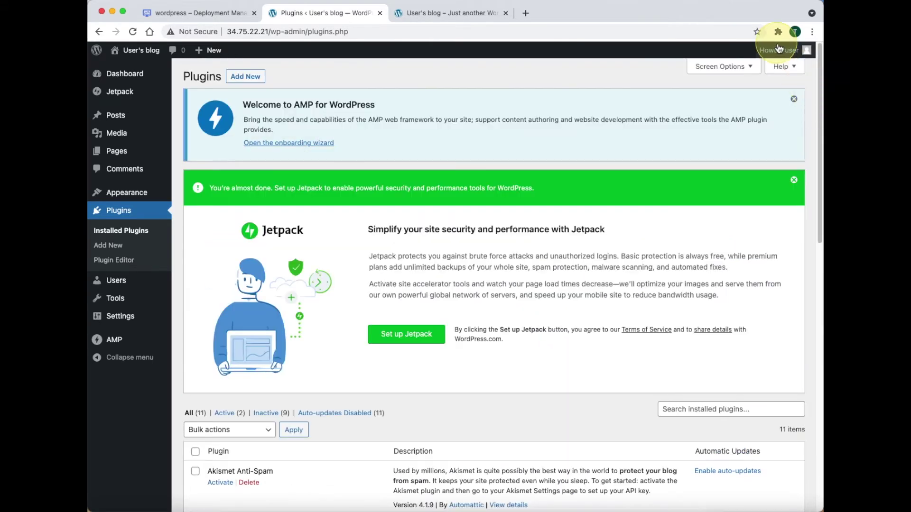
{"action": "mouse_move", "coordinate": [780, 50]}
{"action": "left_click", "coordinate": [778, 103]}
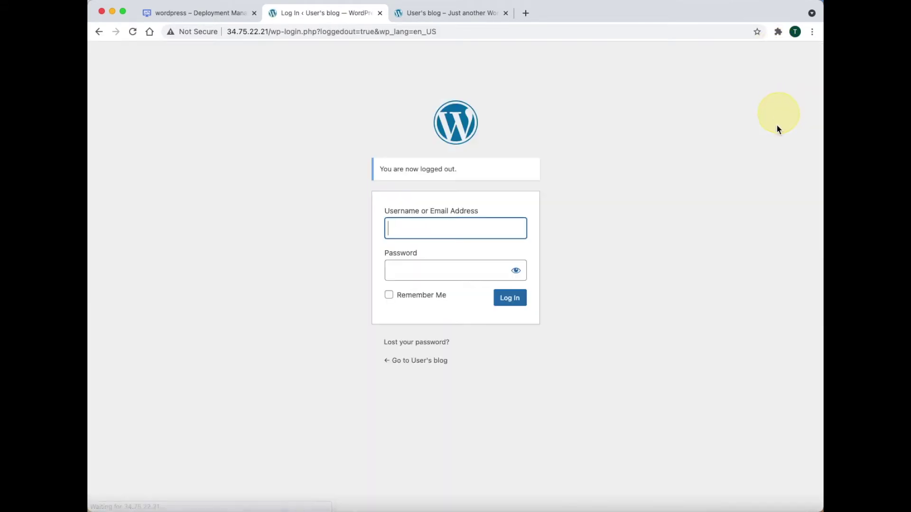
Step: Return to the Google Cloud console and open the External IP addresses page of the VPC network
{"action": "left_click", "coordinate": [221, 13]}
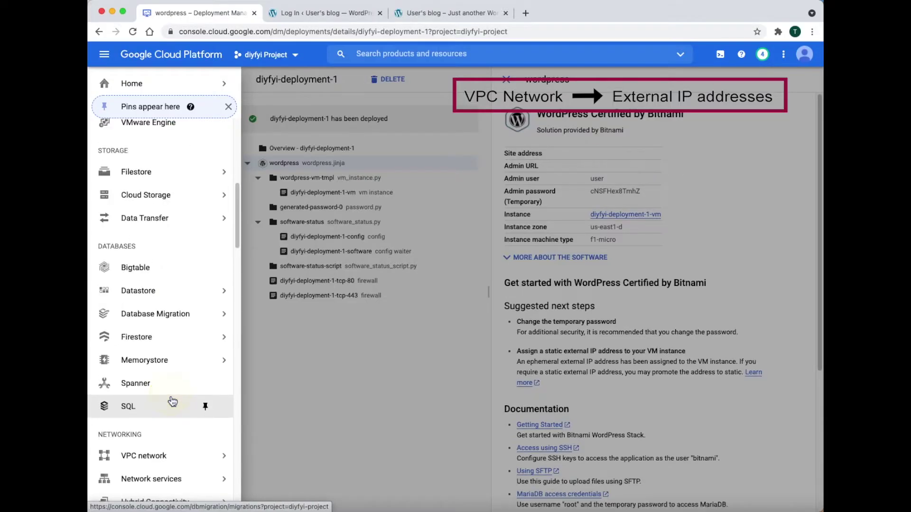
{"action": "scroll", "coordinate": [173, 404], "scroll_direction": "down", "scroll_amount": 1}
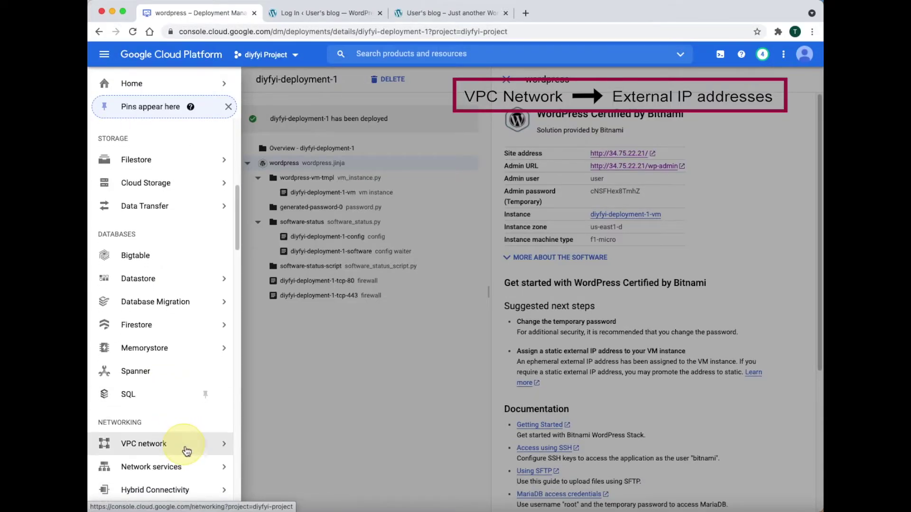
{"action": "mouse_move", "coordinate": [186, 450]}
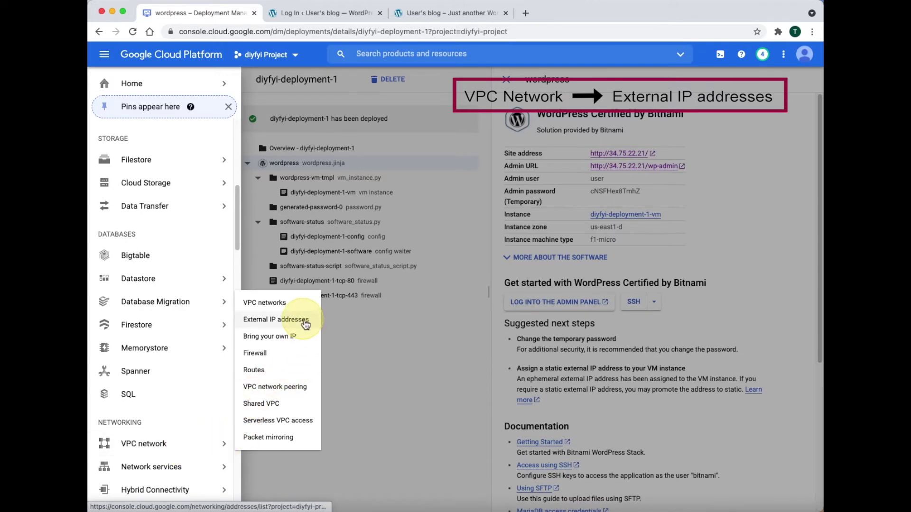
{"action": "left_click", "coordinate": [305, 323]}
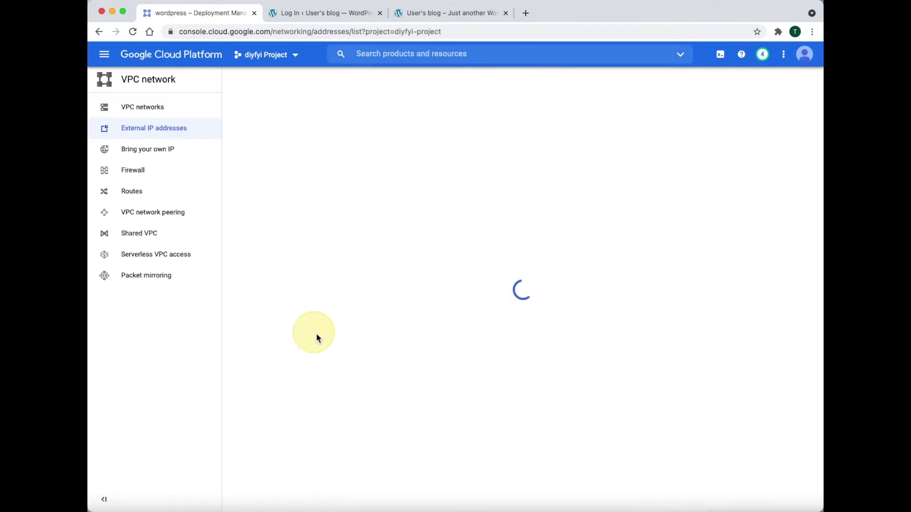
Step: Change the WordPress VM's external IP address from ephemeral to static, reserving it under the name diyfyi-ip-2
{"action": "left_click", "coordinate": [560, 480]}
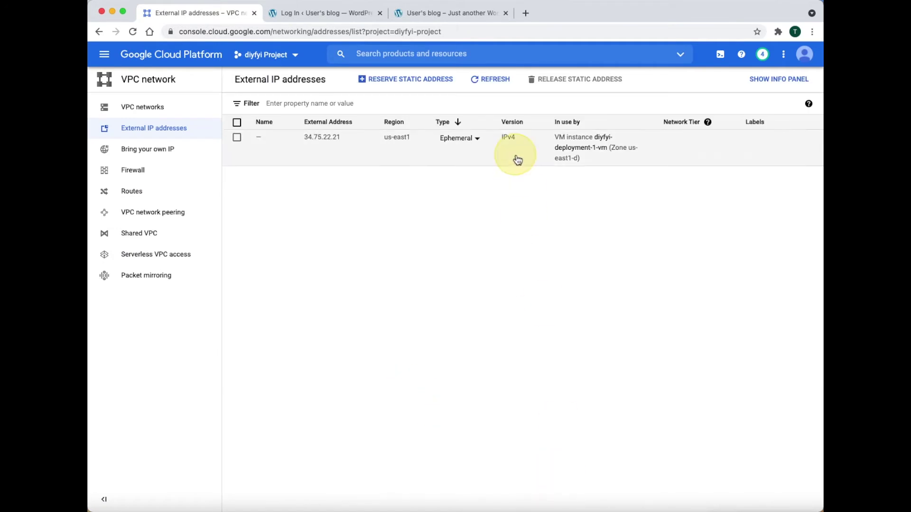
{"action": "left_click", "coordinate": [476, 139]}
{"action": "left_click", "coordinate": [459, 144]}
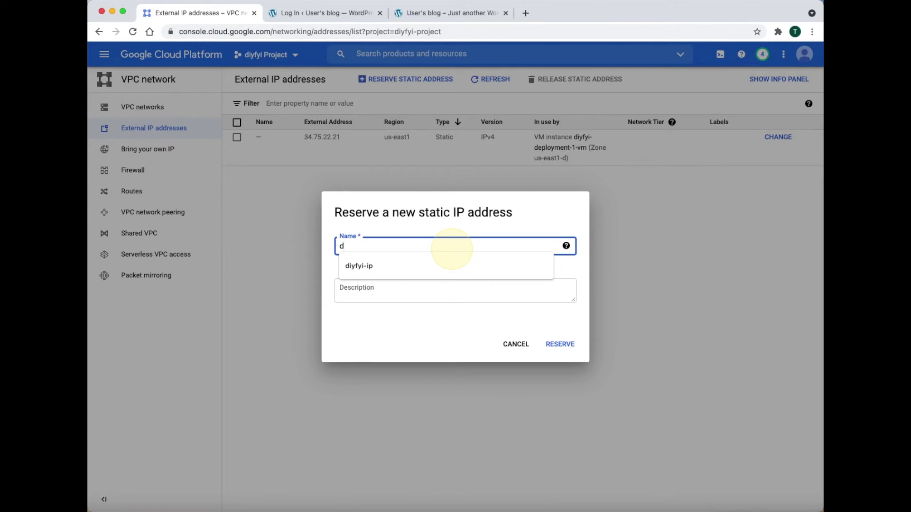
{"action": "type", "text": "iyfyi-ip-2"}
{"action": "left_click", "coordinate": [552, 335]}
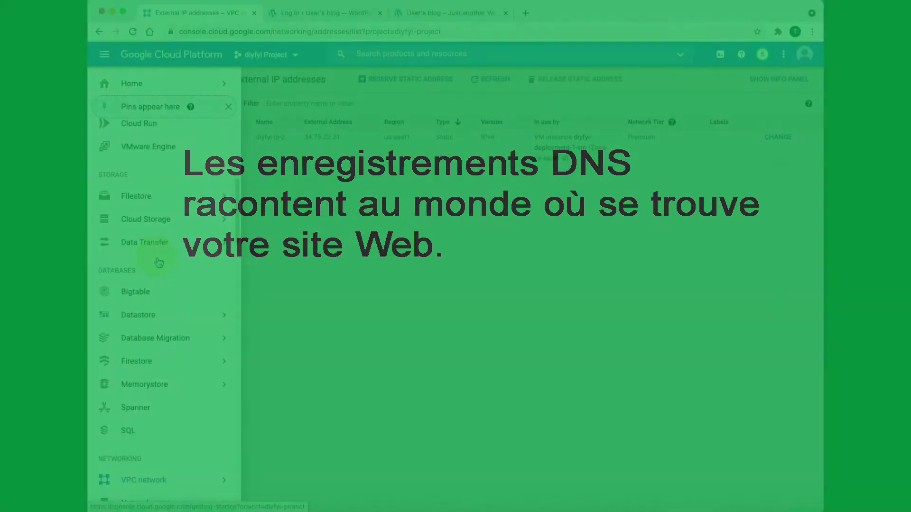
Step: Open Cloud DNS under Network services, keep diyfyi Project selected, and enable the Cloud DNS API
{"action": "scroll", "coordinate": [156, 263], "scroll_direction": "down", "scroll_amount": 5}
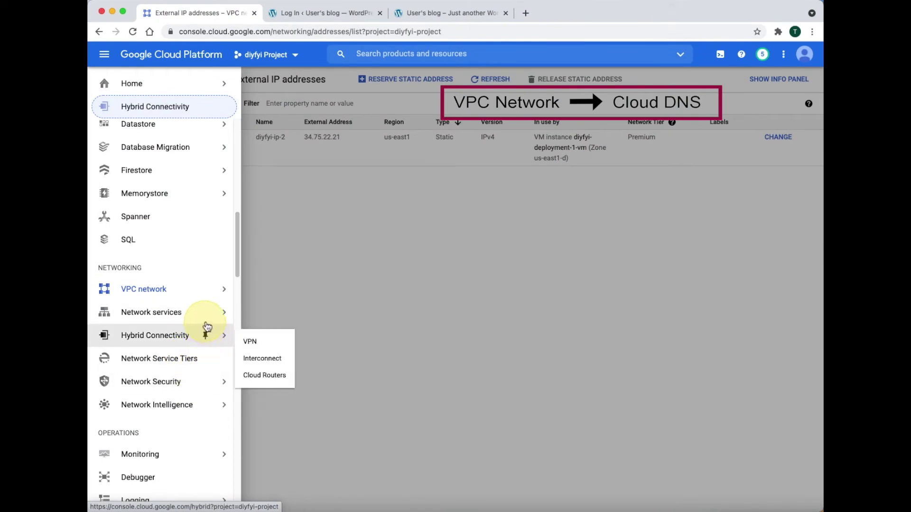
{"action": "mouse_move", "coordinate": [205, 317]}
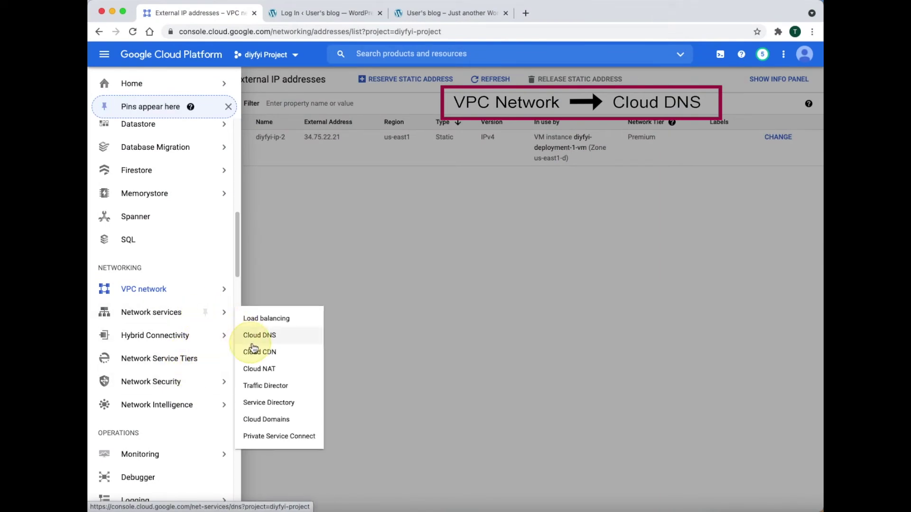
{"action": "left_click", "coordinate": [254, 341]}
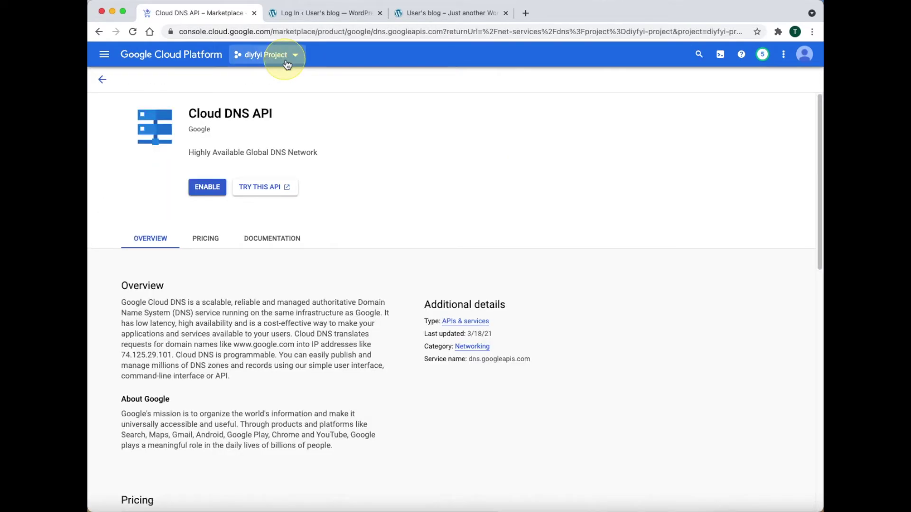
{"action": "left_click", "coordinate": [286, 62]}
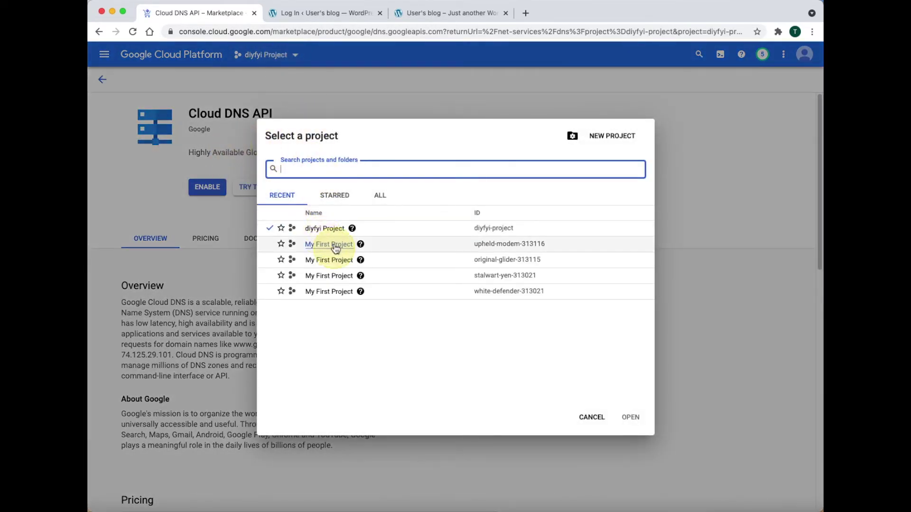
{"action": "left_click", "coordinate": [332, 229]}
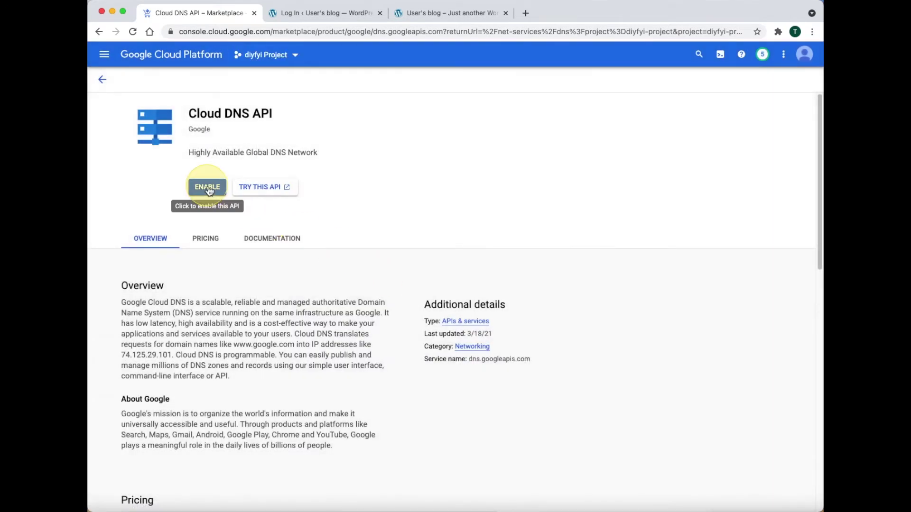
{"action": "left_click", "coordinate": [208, 187]}
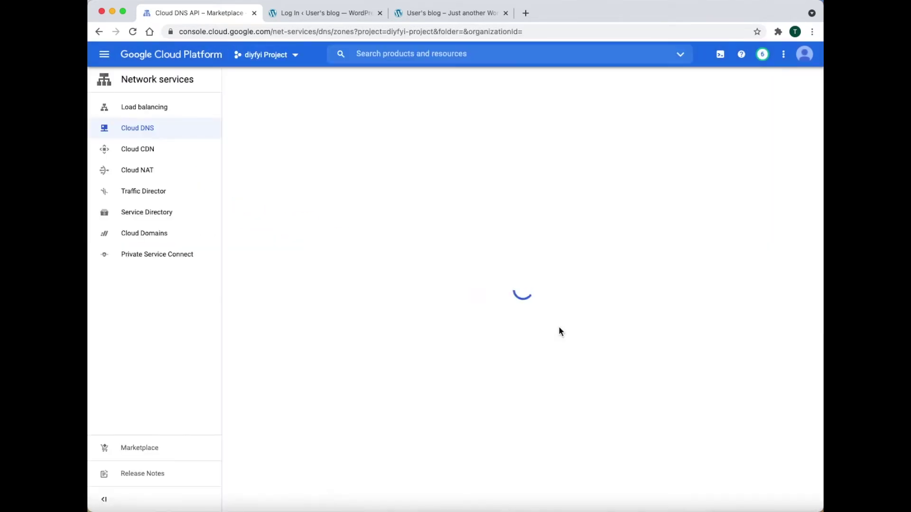
Step: Create a public DNS zone named diyfyi-dns-2 with DNS name diyfyi.com and DNSSEC off, and dismiss the completion notice
{"action": "left_click", "coordinate": [449, 219]}
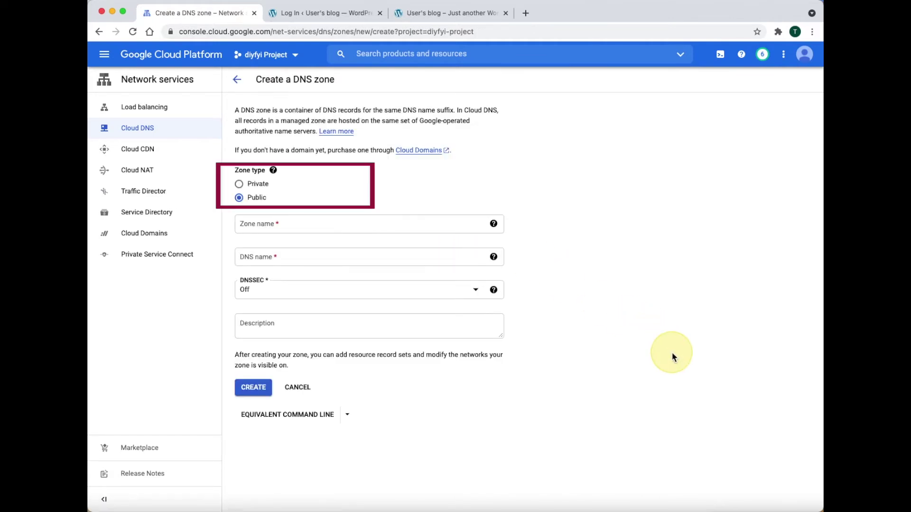
{"action": "left_click", "coordinate": [327, 229]}
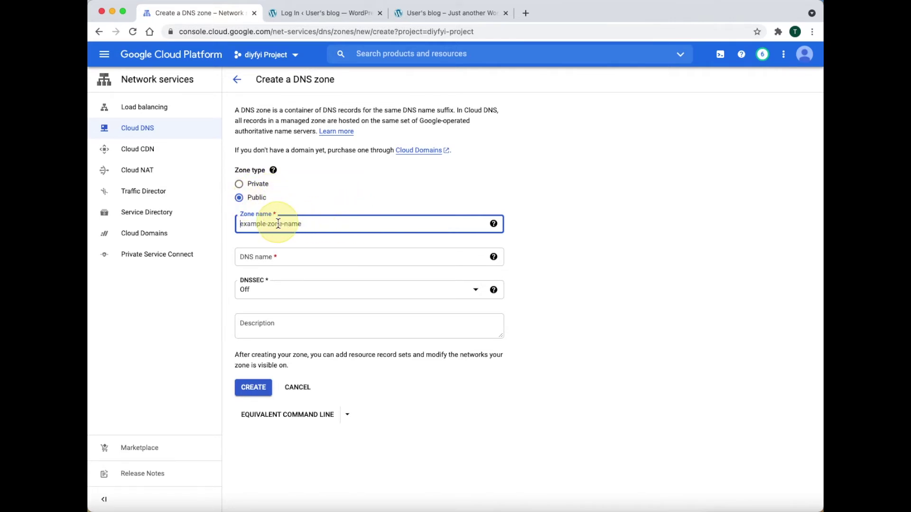
{"action": "type", "text": "diy"}
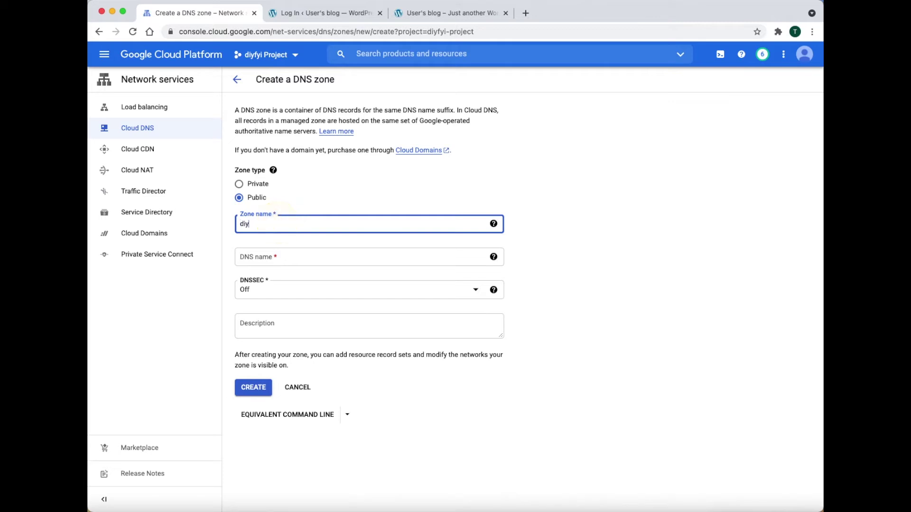
{"action": "type", "text": "fyi"}
{"action": "type", "text": "-DNS-2"}
{"action": "key", "text": "Tab"}
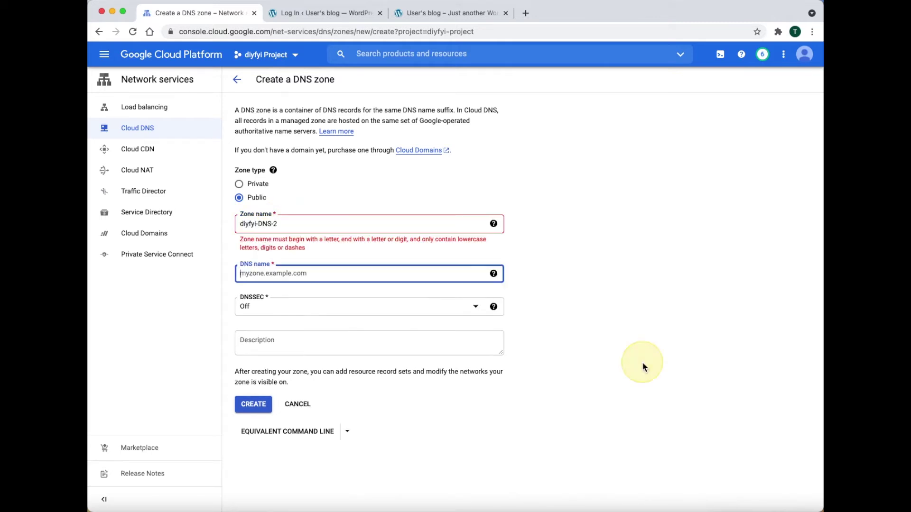
{"action": "type", "text": "diyfy"}
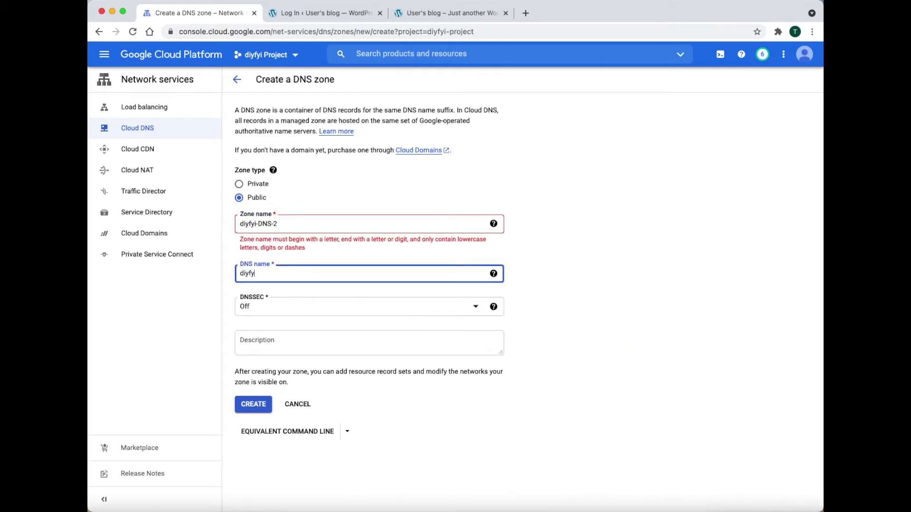
{"action": "type", "text": "i.com"}
{"action": "left_click", "coordinate": [478, 301]}
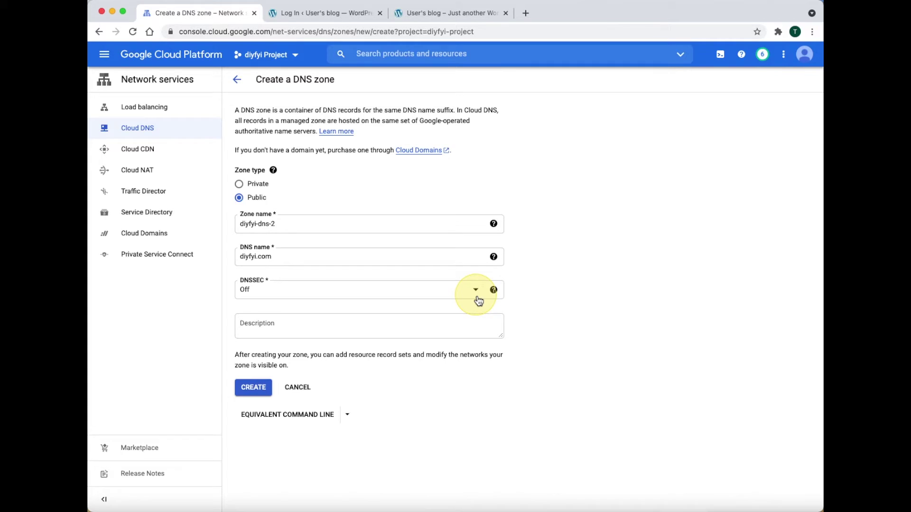
{"action": "left_click", "coordinate": [254, 387]}
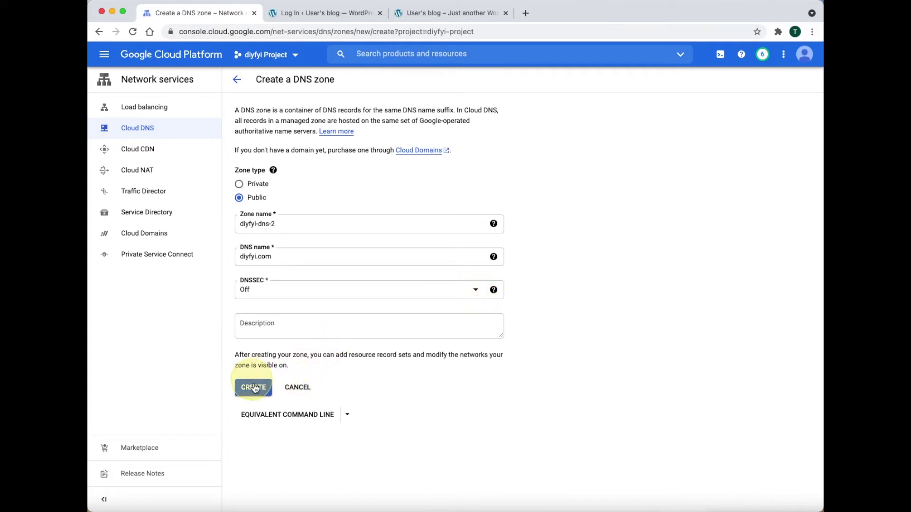
{"action": "left_click", "coordinate": [655, 390]}
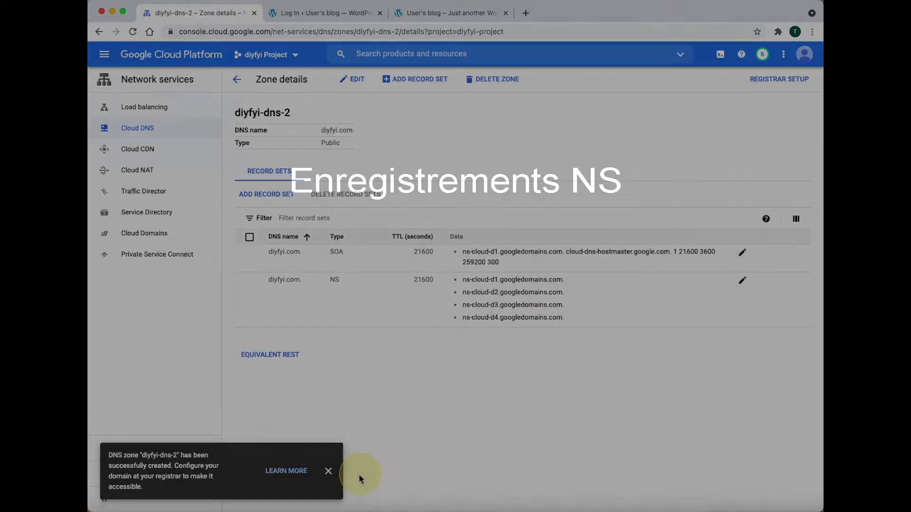
{"action": "left_click", "coordinate": [328, 472]}
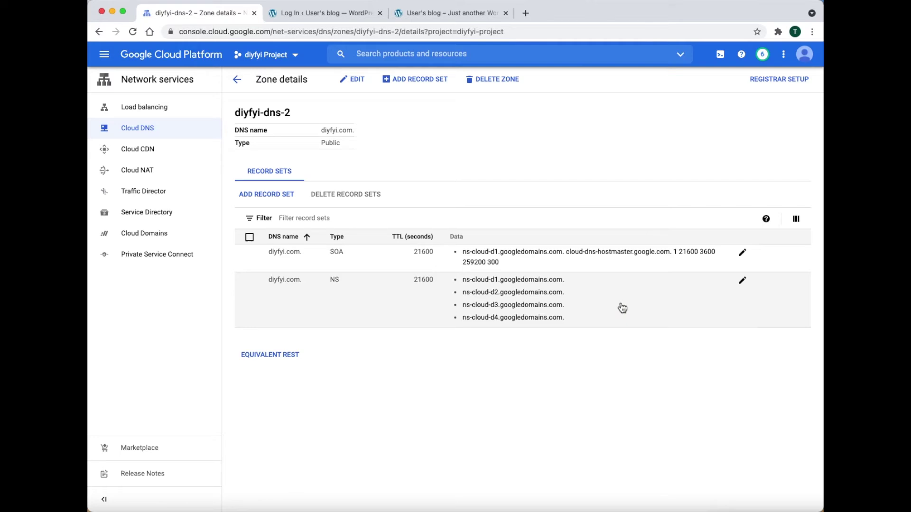
Step: Copy the four ns-cloud-d1 to ns-cloud-d4 nameservers from the zone's NS record into the Google set up Word document
{"action": "left_click_drag", "start_coordinate": [595, 317], "coordinate": [451, 282]}
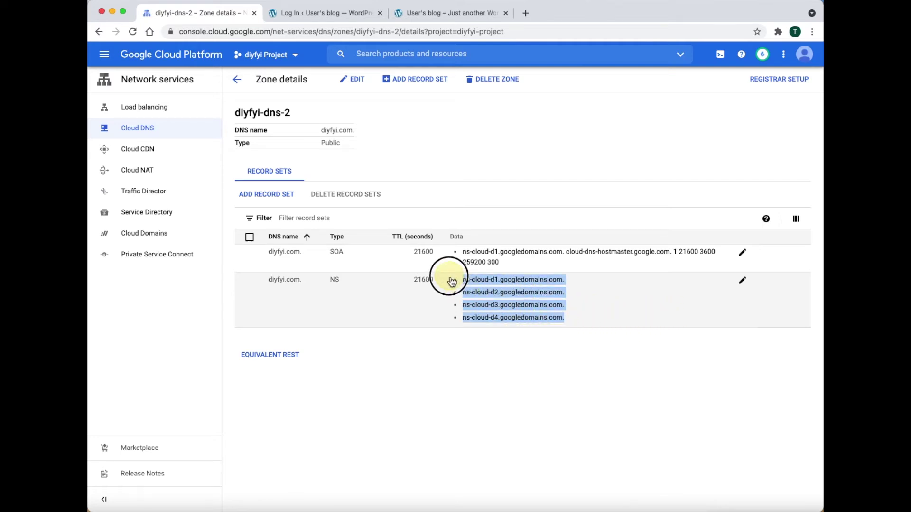
{"action": "right_click", "coordinate": [484, 281]}
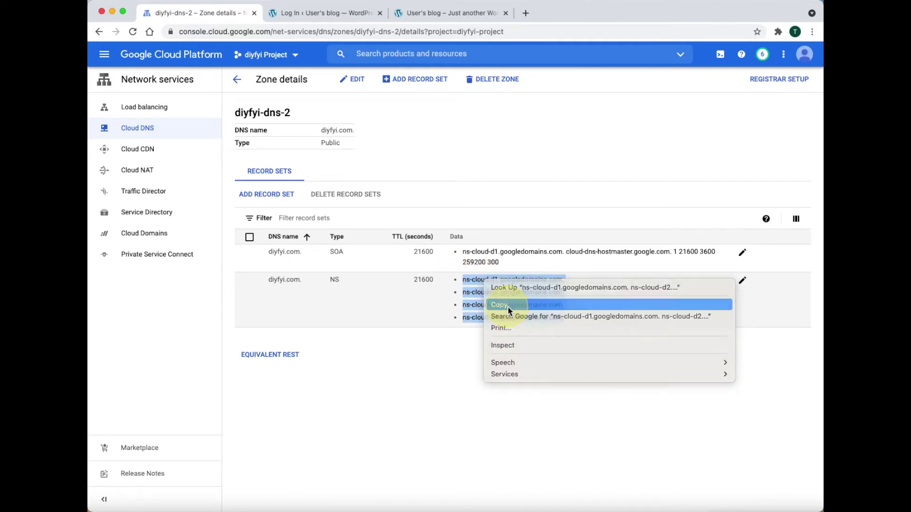
{"action": "left_click", "coordinate": [509, 304]}
{"action": "key", "text": "super+v"}
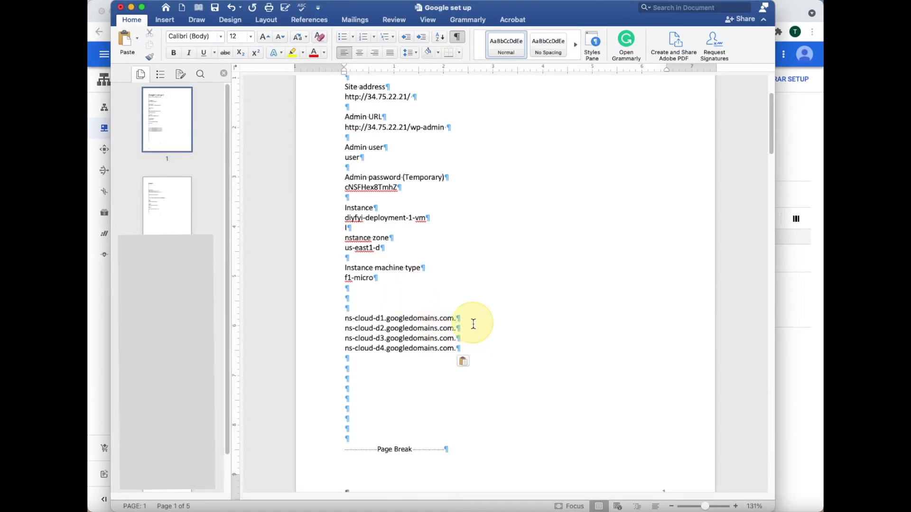
Step: Remove the trailing period from each pasted nameserver in the Google set up document
{"action": "left_click", "coordinate": [472, 320]}
{"action": "key", "text": "BackSpace"}
{"action": "left_click", "coordinate": [471, 328]}
{"action": "key", "text": "BackSpace"}
{"action": "left_click", "coordinate": [473, 339]}
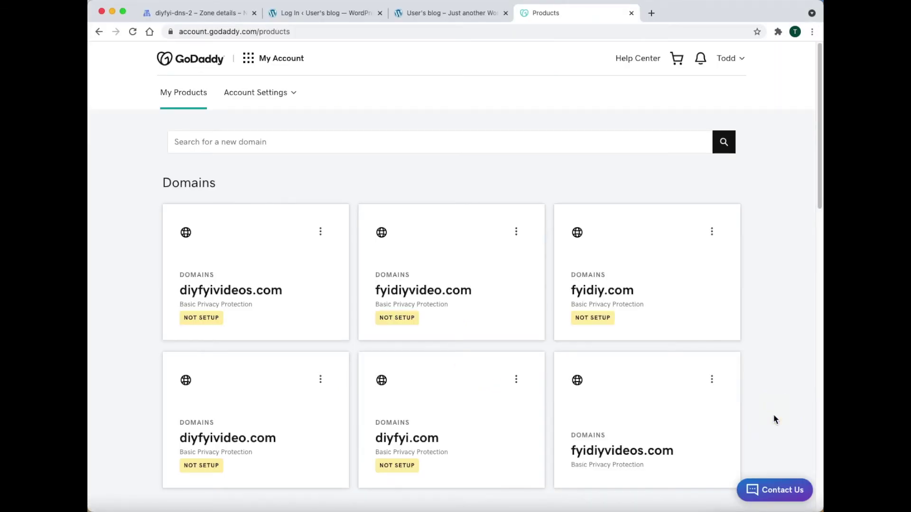
Step: In GoDaddy, open DNS management for diyfyi.com and choose to enter custom nameservers
{"action": "left_click", "coordinate": [732, 422]}
{"action": "left_click", "coordinate": [518, 401]}
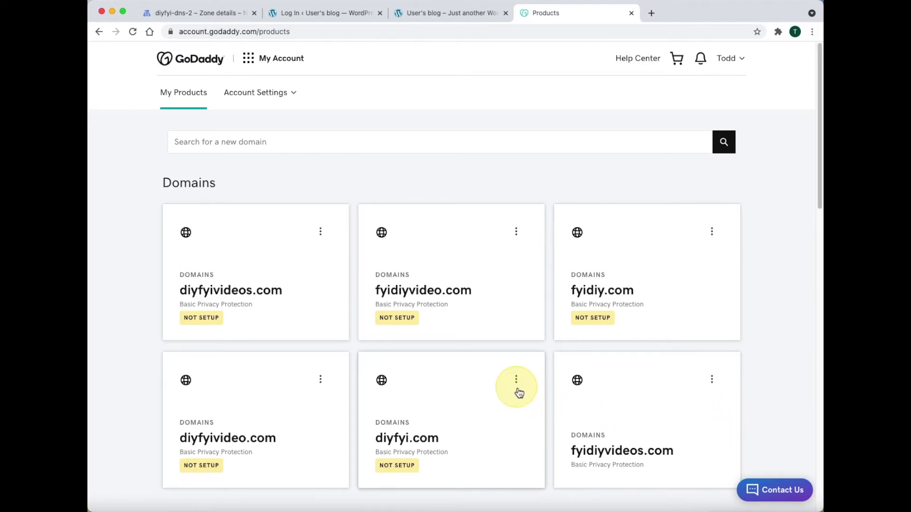
{"action": "left_click", "coordinate": [516, 384]}
{"action": "left_click", "coordinate": [488, 261]}
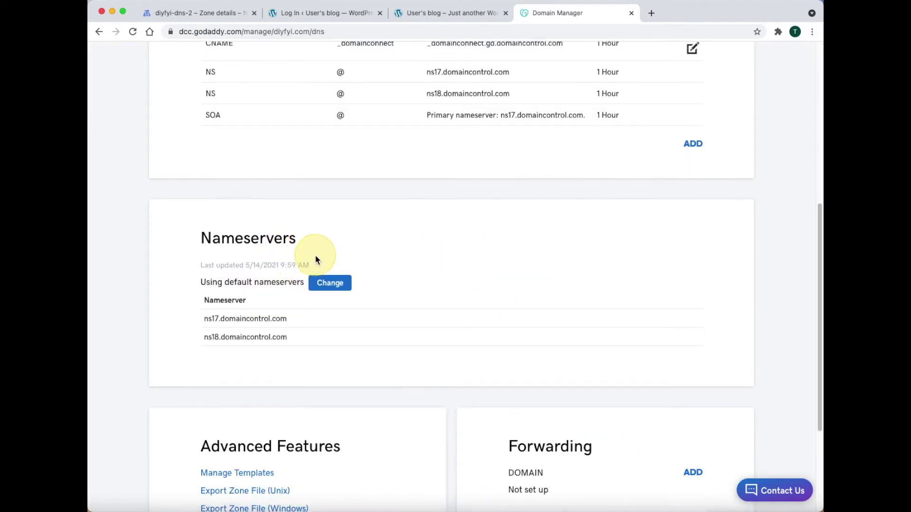
{"action": "left_click", "coordinate": [344, 291]}
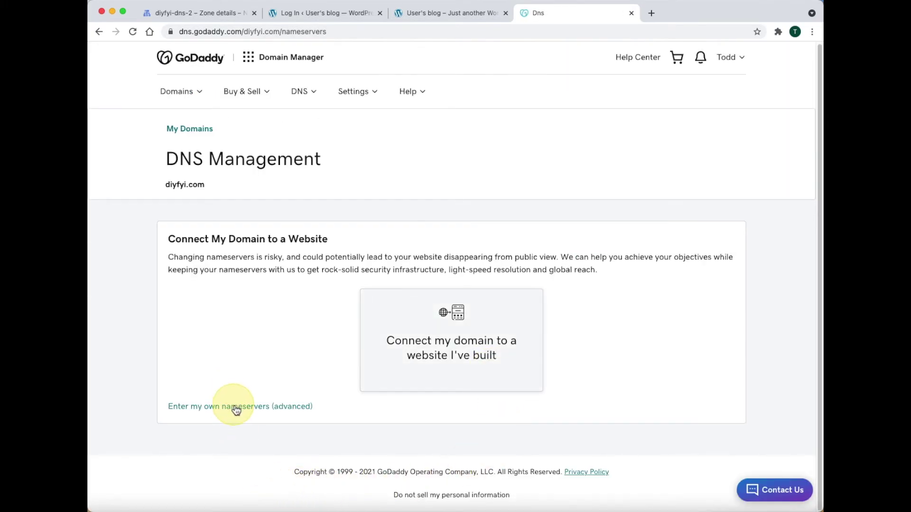
{"action": "left_click", "coordinate": [236, 409]}
{"action": "left_click", "coordinate": [234, 408]}
Step: Set diyfyi.com's custom nameservers to ns-cloud-d1, ns-cloud-d2, ns-cloud-d3 and ns-cloud-d4.googledomains.com
{"action": "left_click", "coordinate": [330, 289]}
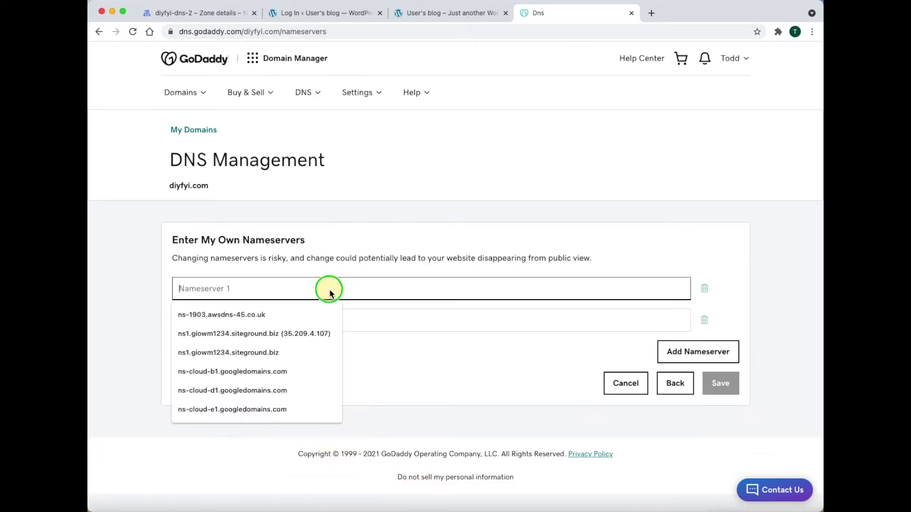
{"action": "right_click", "coordinate": [330, 288]}
{"action": "left_click", "coordinate": [381, 364]}
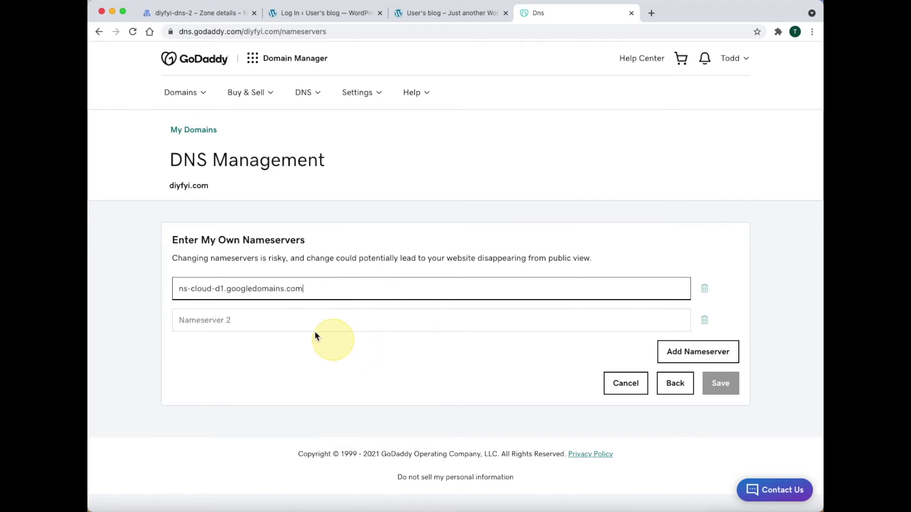
{"action": "left_click", "coordinate": [277, 320]}
{"action": "right_click", "coordinate": [277, 319]}
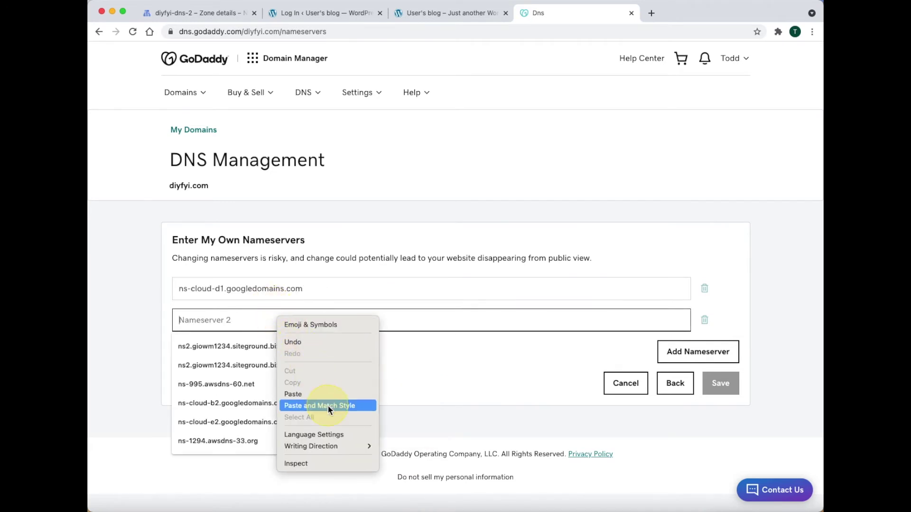
{"action": "left_click", "coordinate": [329, 392]}
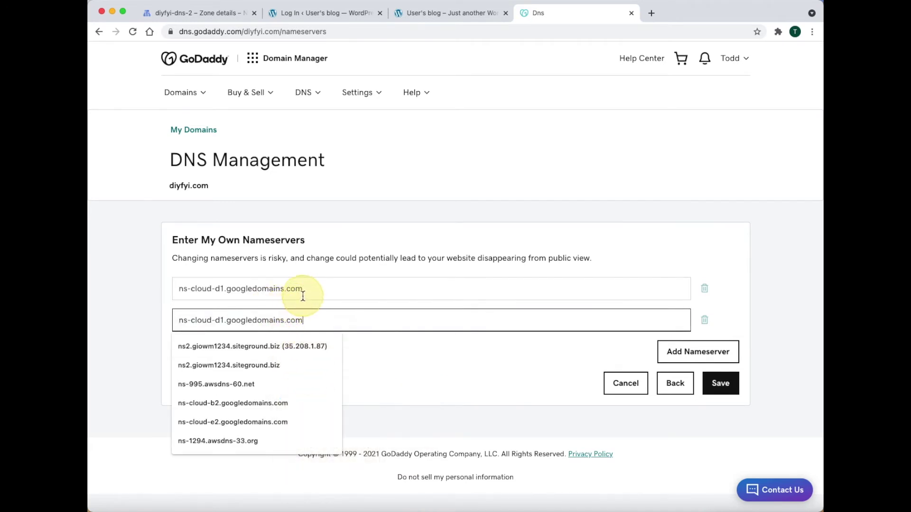
{"action": "left_click", "coordinate": [225, 321]}
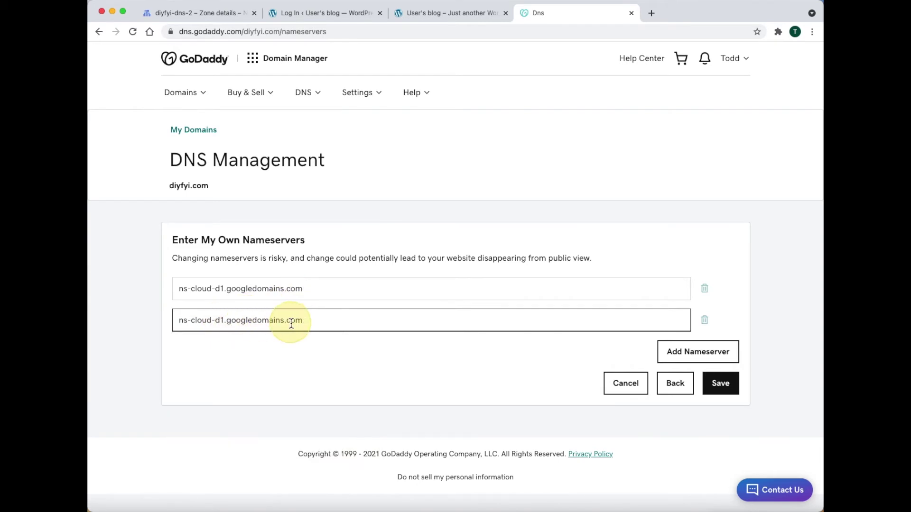
{"action": "key", "text": "BackSpace"}
{"action": "type", "text": "2"}
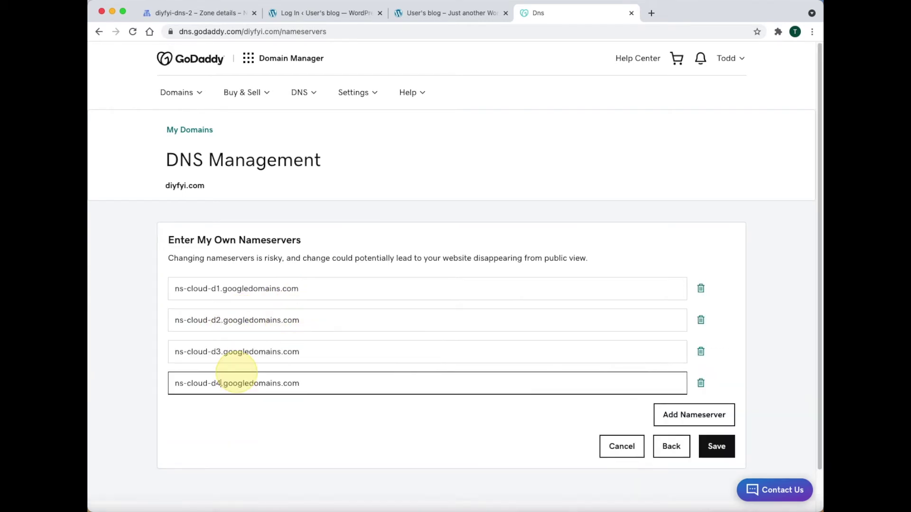
{"action": "left_click", "coordinate": [487, 446]}
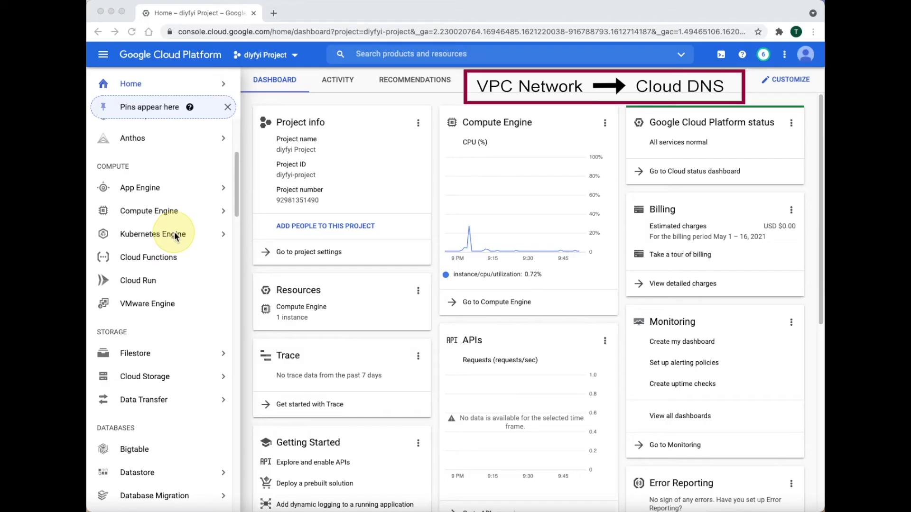
Step: Return to the Google Cloud console and open the diyfyi-dns-2 zone in Cloud DNS under Network services
{"action": "scroll", "coordinate": [173, 237], "scroll_direction": "down", "scroll_amount": 10}
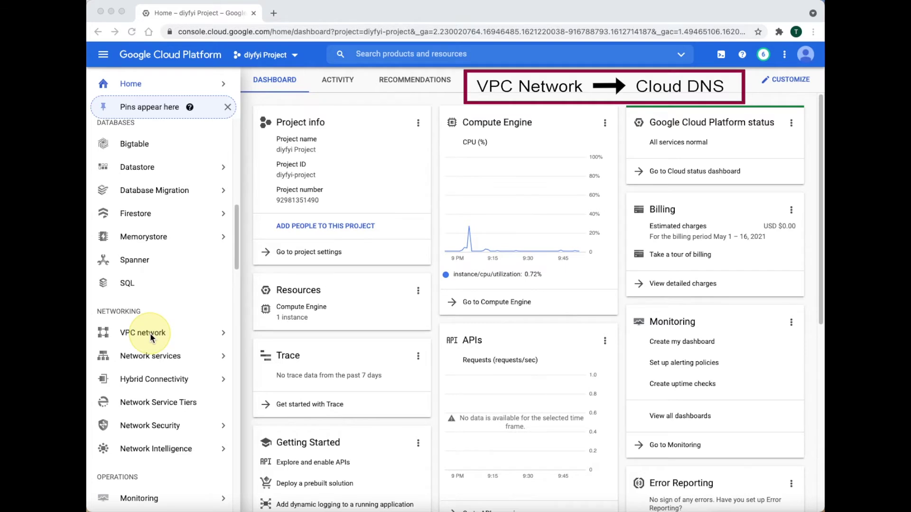
{"action": "mouse_move", "coordinate": [151, 358]}
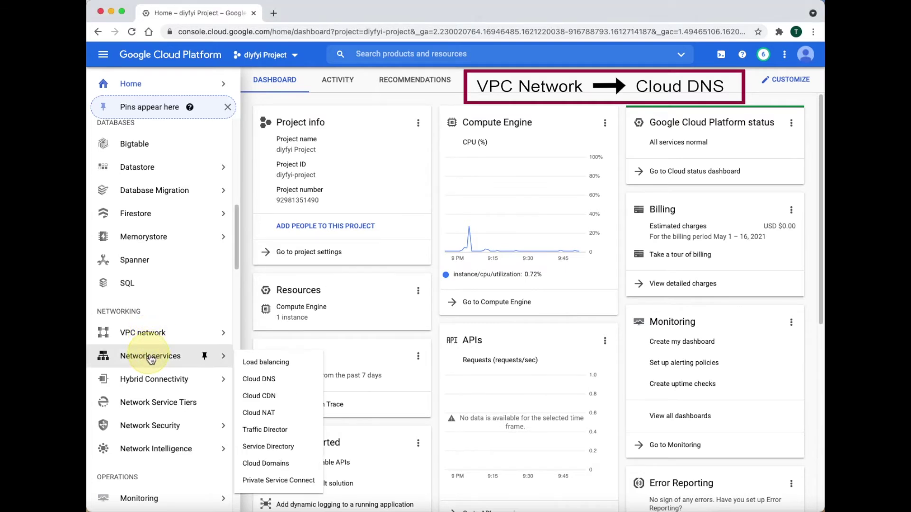
{"action": "left_click", "coordinate": [278, 380]}
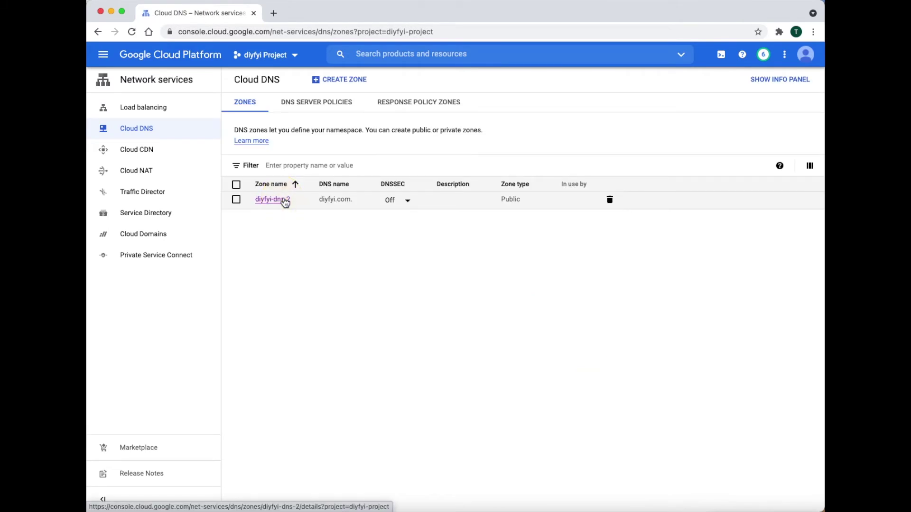
{"action": "left_click", "coordinate": [285, 201]}
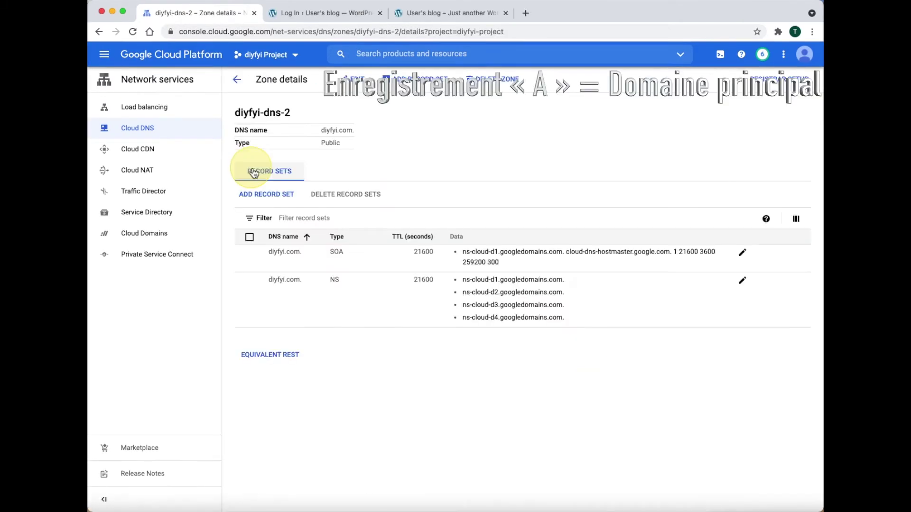
Step: Add an A record set for diyfyi.com pointing to IPv4 address 34.75.22.21 with a TTL of 5 minutes
{"action": "left_click", "coordinate": [267, 199]}
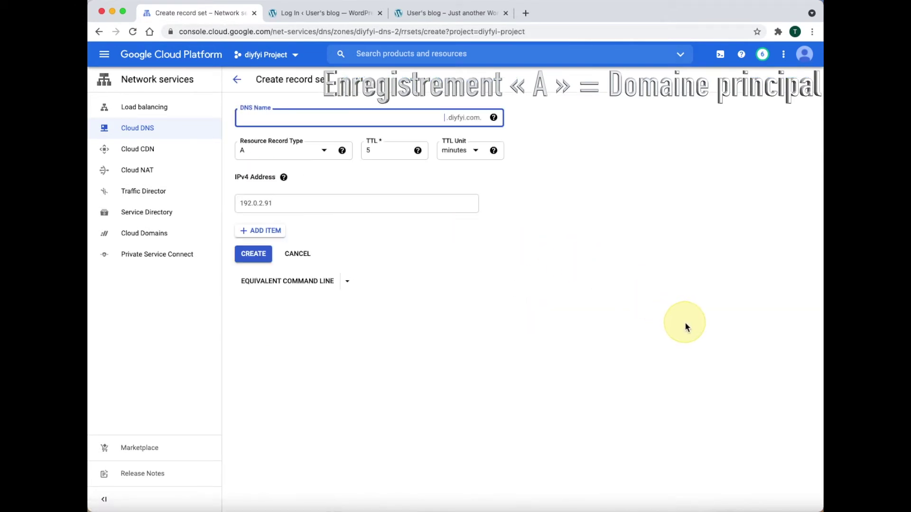
{"action": "left_click", "coordinate": [280, 208]}
{"action": "right_click", "coordinate": [280, 204]}
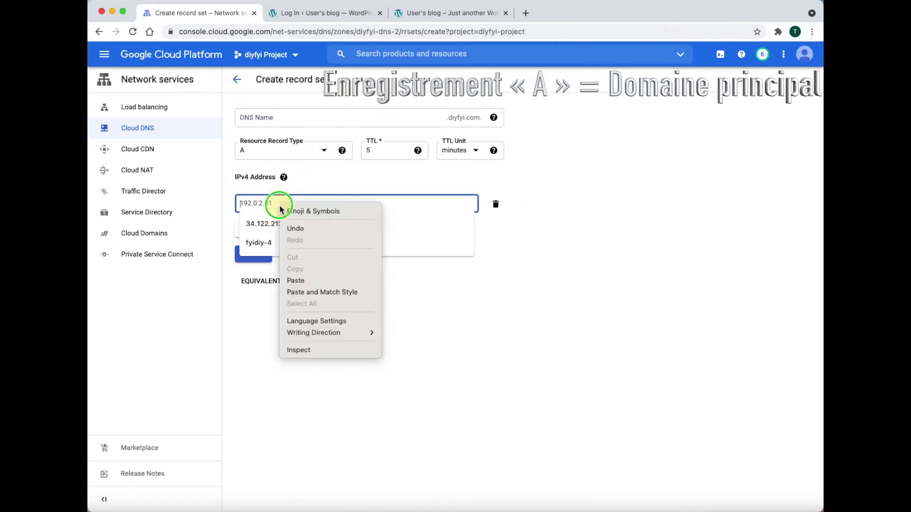
{"action": "left_click", "coordinate": [299, 280]}
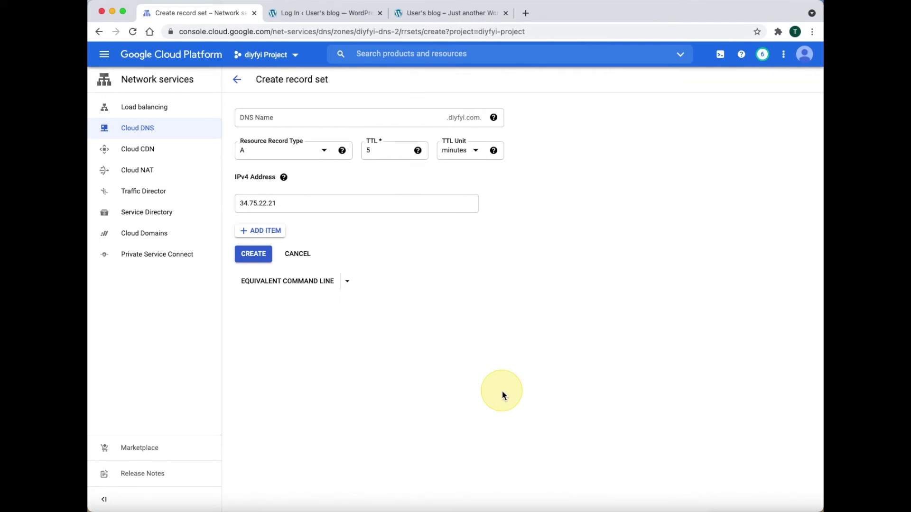
{"action": "left_click", "coordinate": [268, 262]}
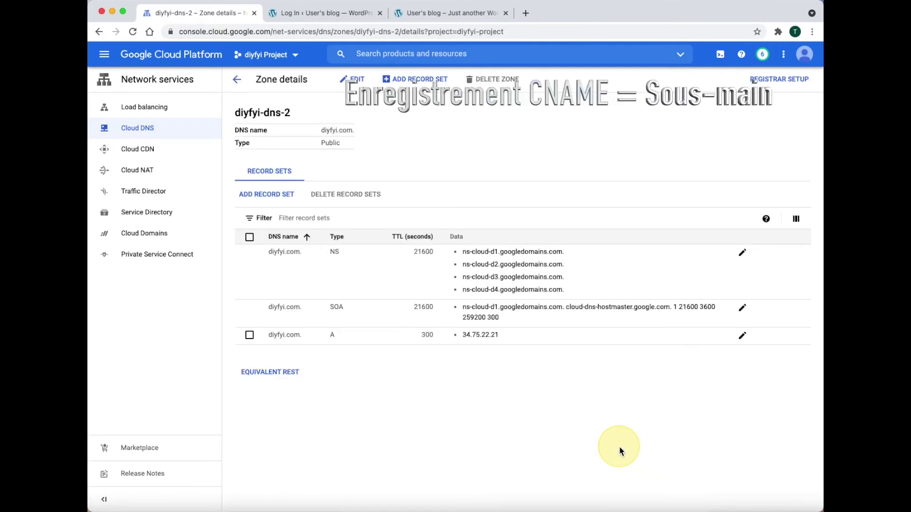
{"action": "left_click", "coordinate": [283, 202]}
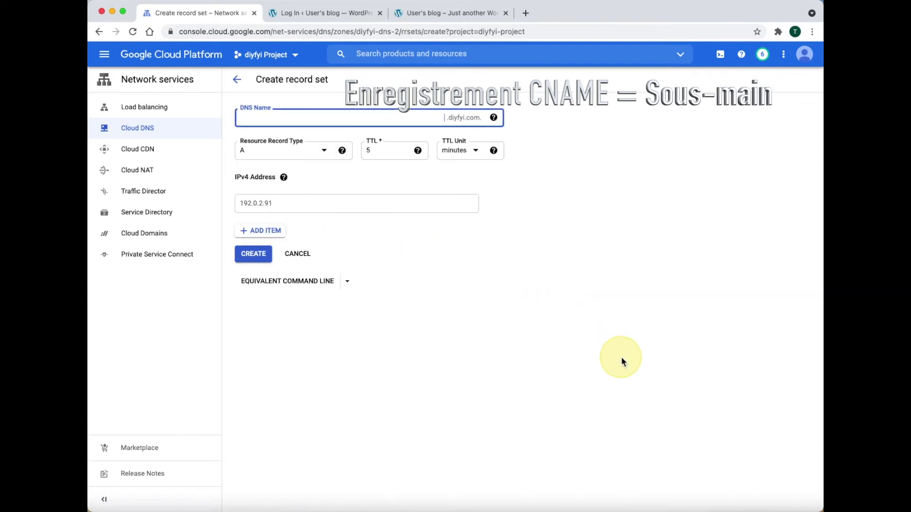
{"action": "left_click", "coordinate": [326, 150]}
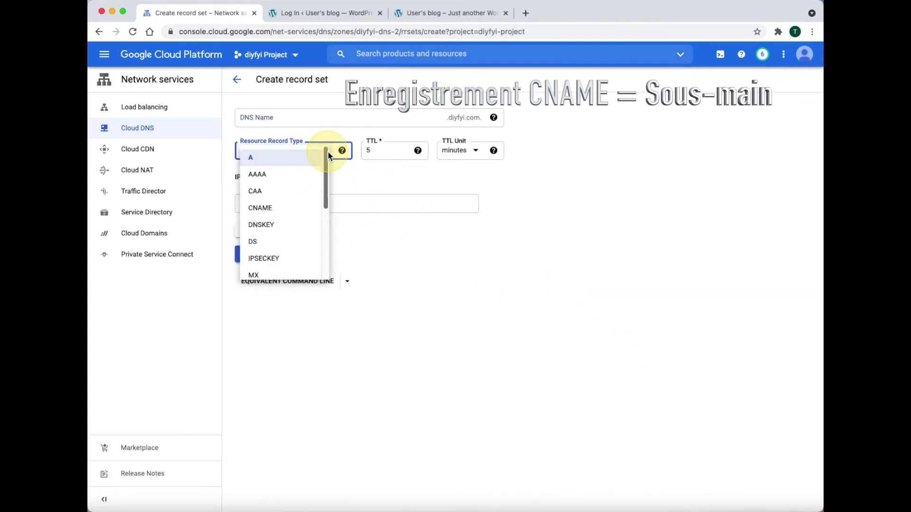
{"action": "left_click", "coordinate": [308, 206]}
{"action": "left_click", "coordinate": [421, 118]}
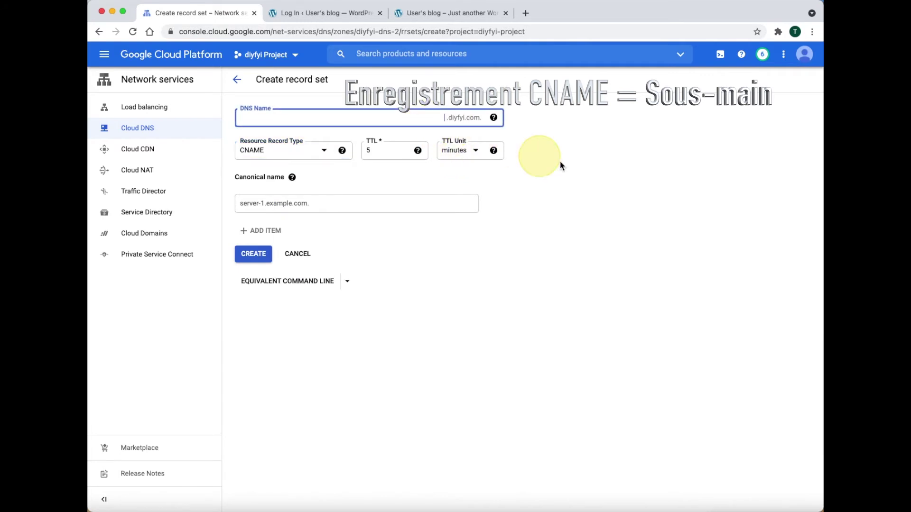
{"action": "type", "text": "www"}
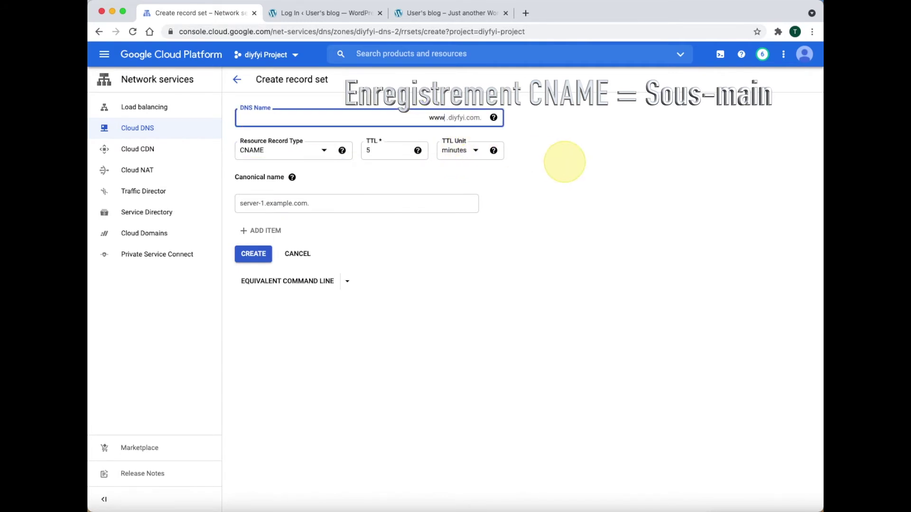
{"action": "left_click", "coordinate": [650, 224]}
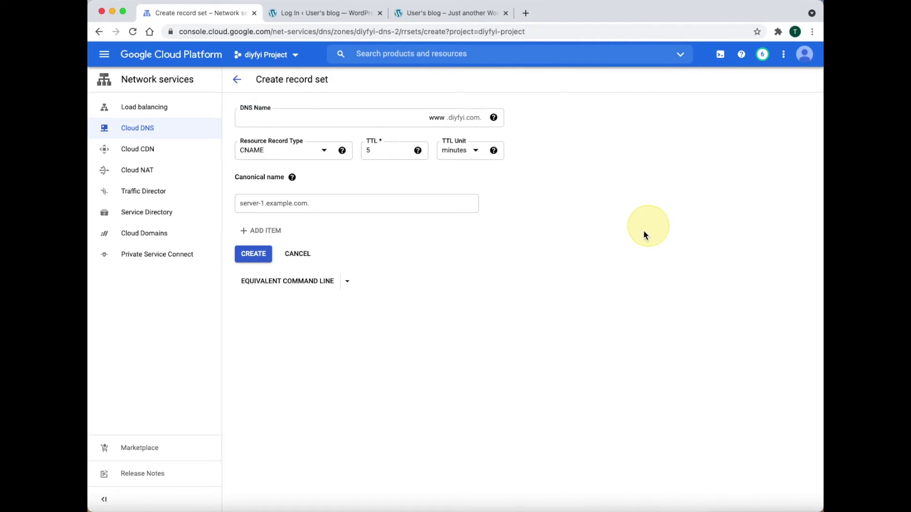
{"action": "left_click", "coordinate": [400, 209]}
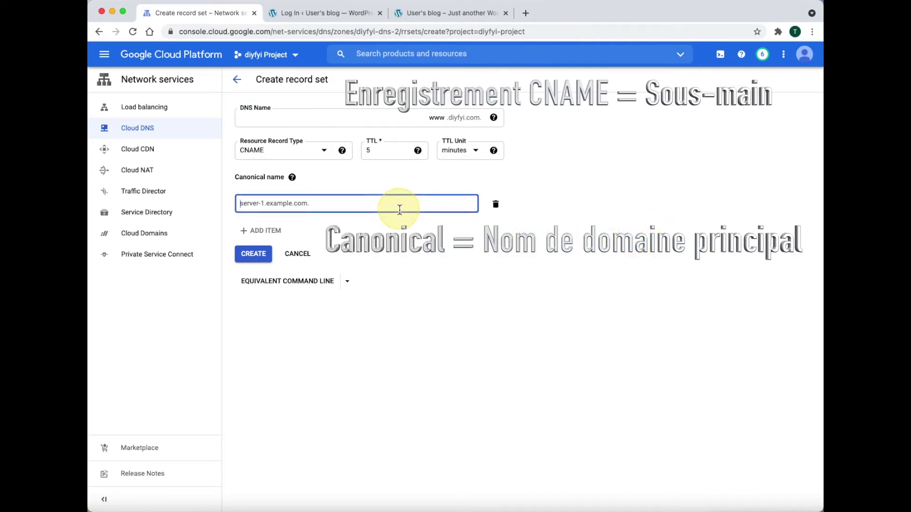
{"action": "type", "text": "d"}
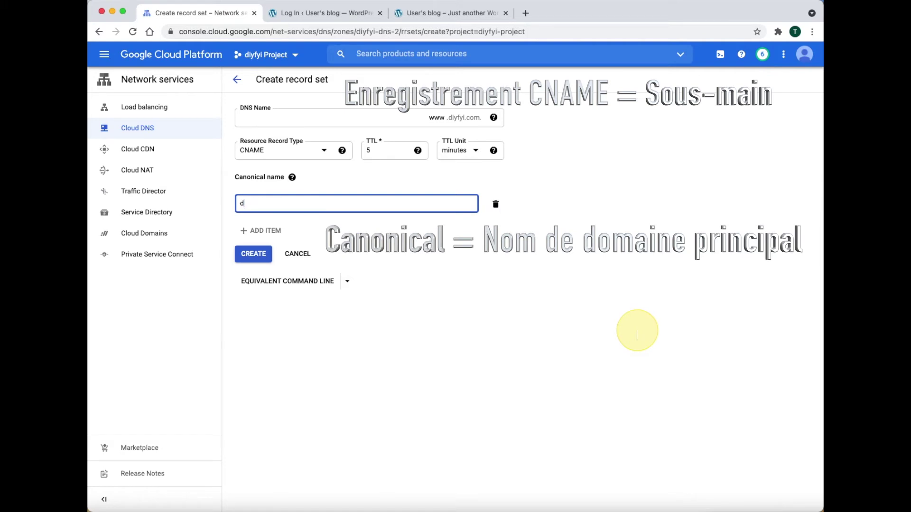
{"action": "type", "text": "iyfyi.com"}
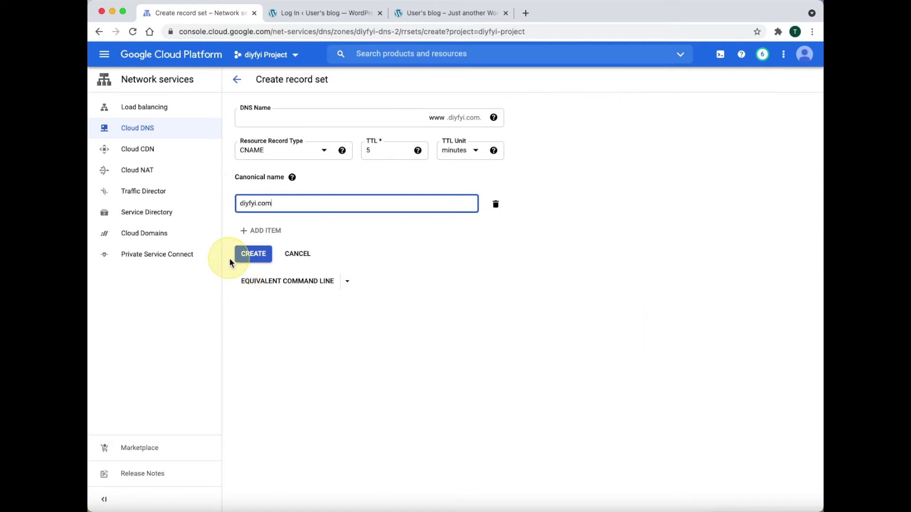
{"action": "left_click", "coordinate": [245, 260]}
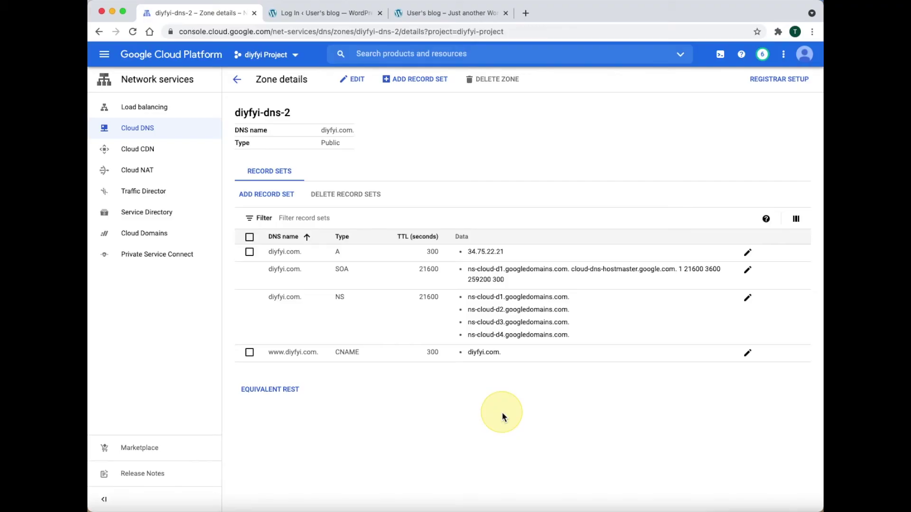
Step: Add a CNAME record set for bankruptcy.diyfyi.com with the canonical name diyfyi.com and a TTL of 5 minutes
{"action": "left_click", "coordinate": [301, 198]}
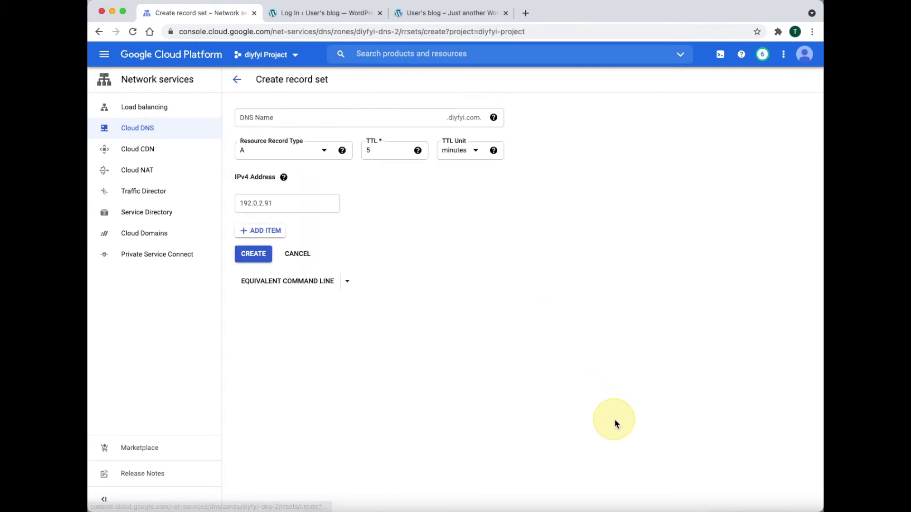
{"action": "left_click", "coordinate": [383, 117]}
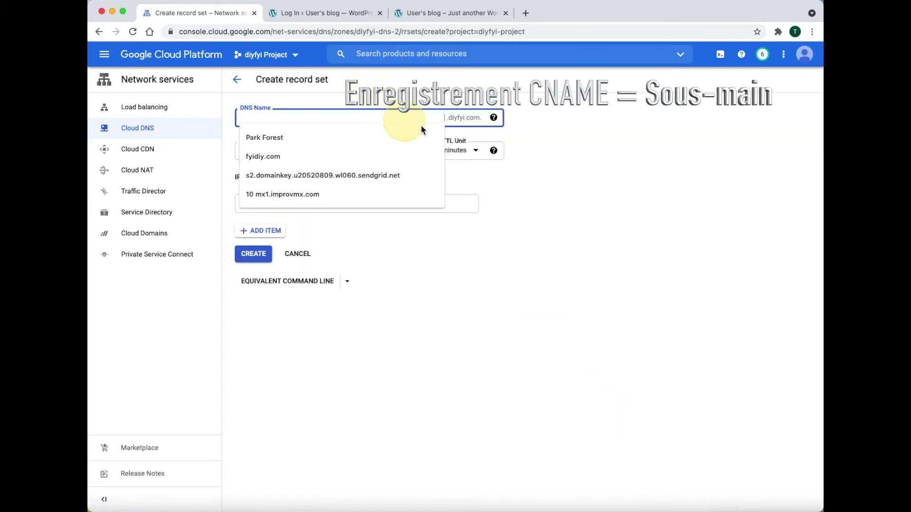
{"action": "left_click", "coordinate": [562, 224]}
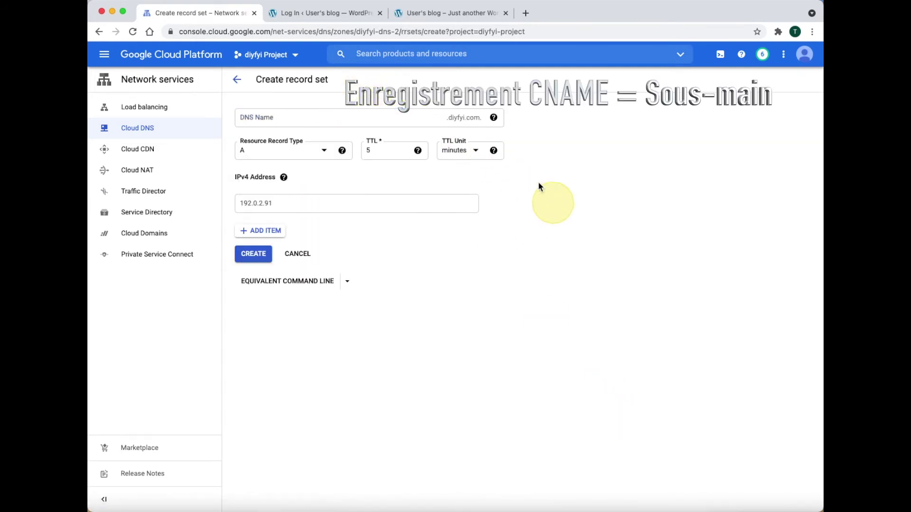
{"action": "left_click", "coordinate": [444, 117]}
{"action": "type", "text": "bankru"}
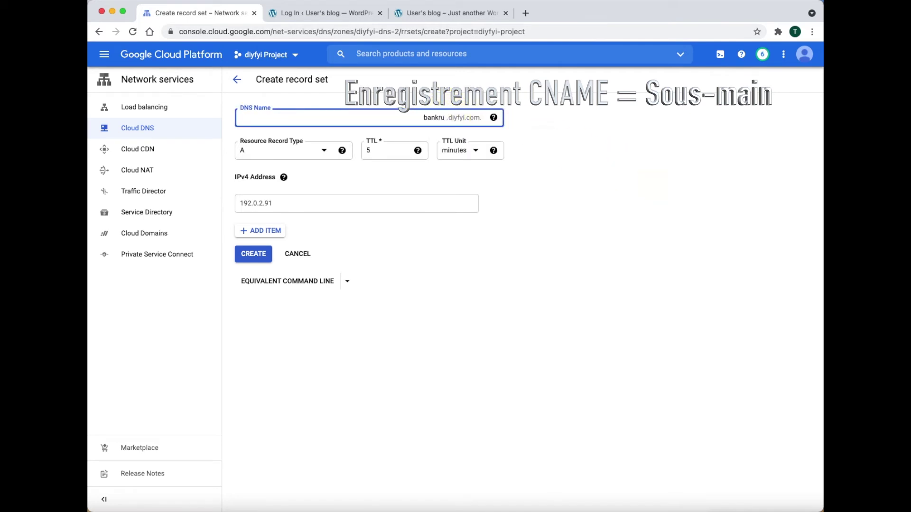
{"action": "type", "text": "ptcy"}
{"action": "left_click", "coordinate": [324, 152]}
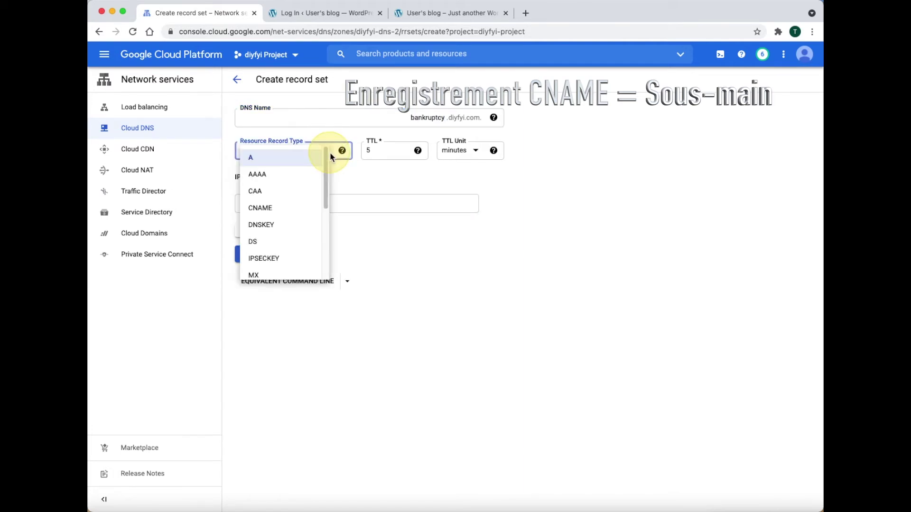
{"action": "left_click", "coordinate": [304, 210]}
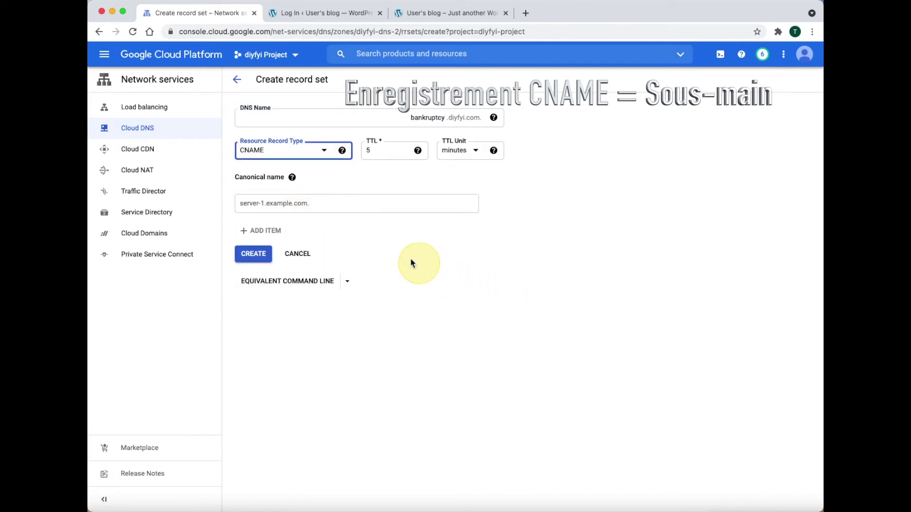
{"action": "left_click", "coordinate": [339, 207]}
{"action": "type", "text": "diy"}
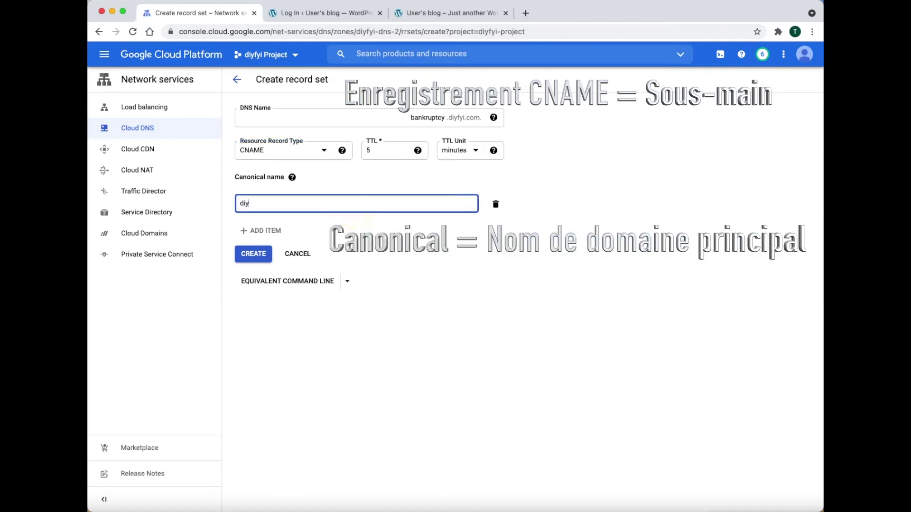
{"action": "type", "text": "fyi.com"}
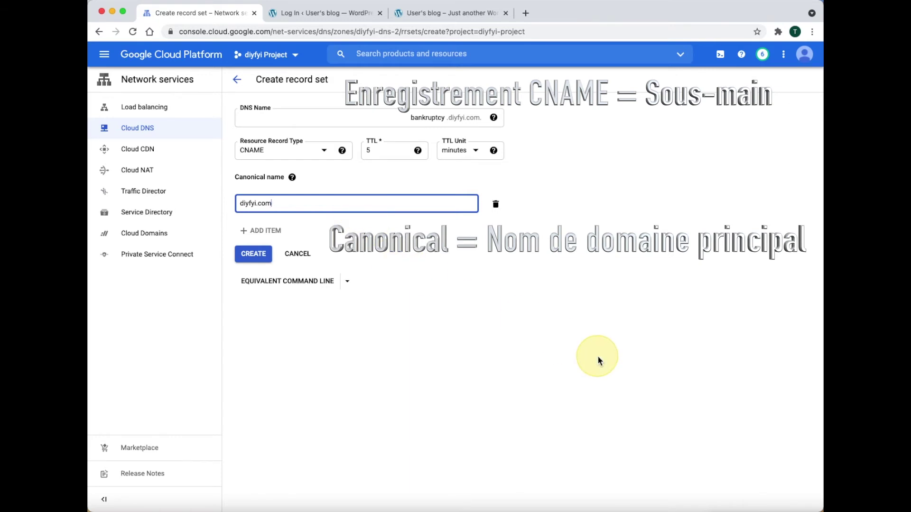
{"action": "left_click", "coordinate": [311, 290]}
{"action": "left_click", "coordinate": [269, 262]}
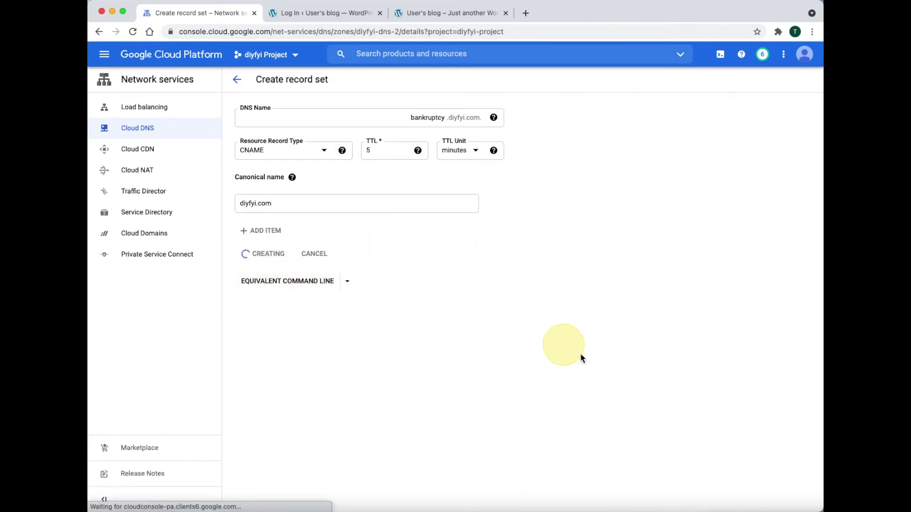
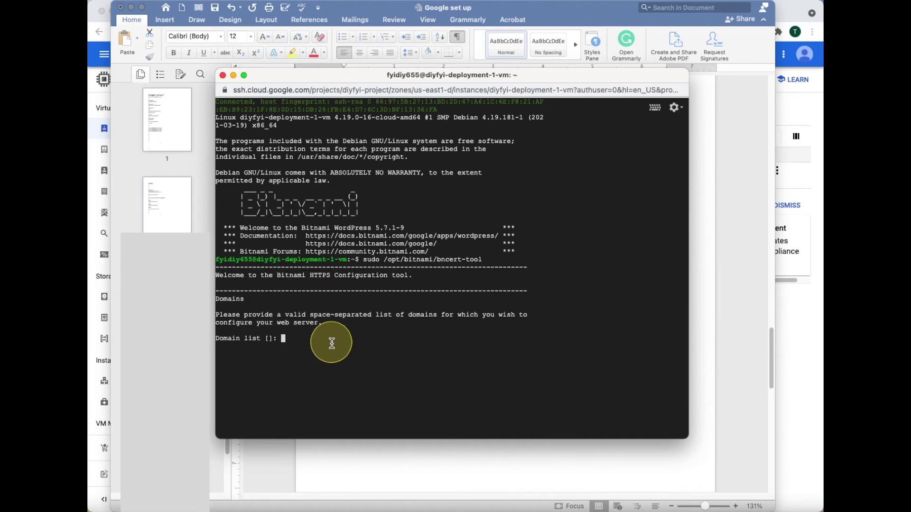
{"action": "type", "text": "diyfyi.com bankruptcy.diyfyi.com www.diyfyi.comn"}
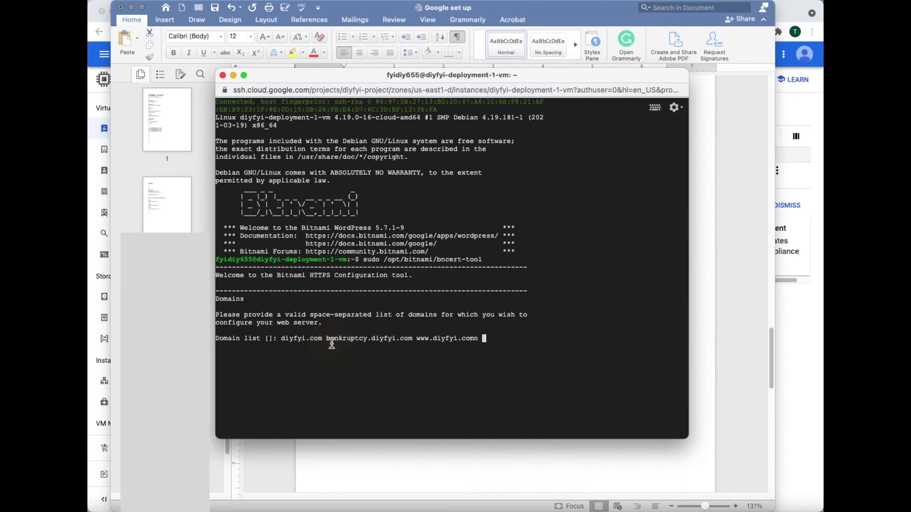
{"action": "key", "text": "BackSpace"}
{"action": "key", "text": "BackSpace"}
{"action": "key", "text": "Return"}
{"action": "type", "text": "y"}
{"action": "key", "text": "Return"}
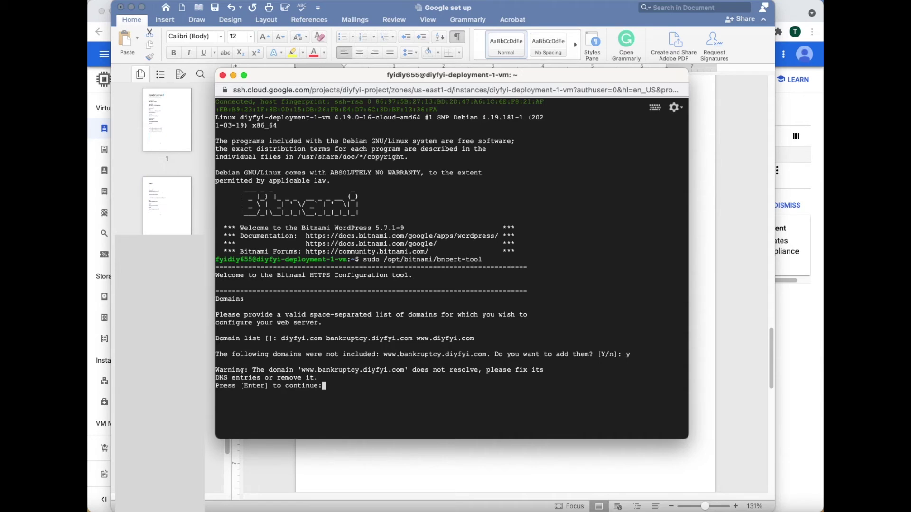
{"action": "key", "text": "Return"}
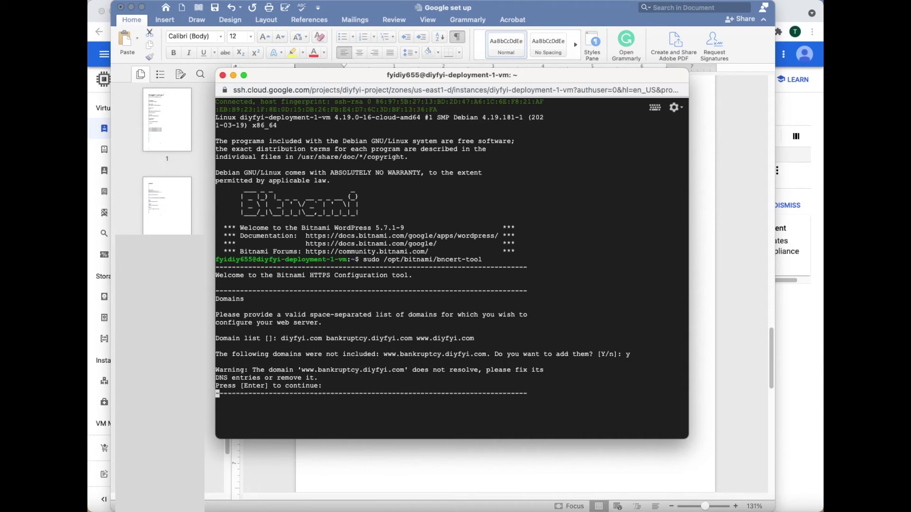
{"action": "type", "text": "diyfyi.com bankruptcy.diyfyi.com www.diyfyi.com"}
{"action": "key", "text": "Return"}
{"action": "type", "text": "n"}
{"action": "key", "text": "Return"}
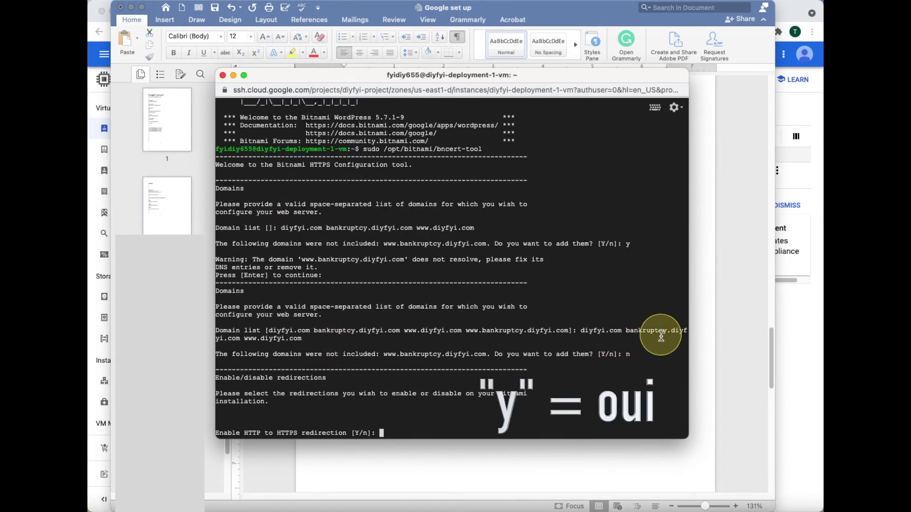
Step: Enable HTTP to HTTPS redirection and decline both the non-www to www and the www to non-www redirections
{"action": "type", "text": "y"}
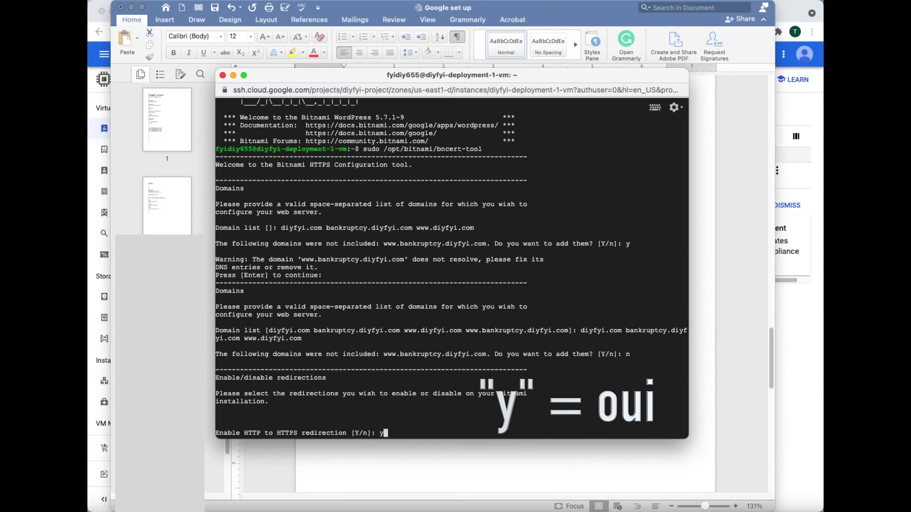
{"action": "left_click", "coordinate": [208, 454]}
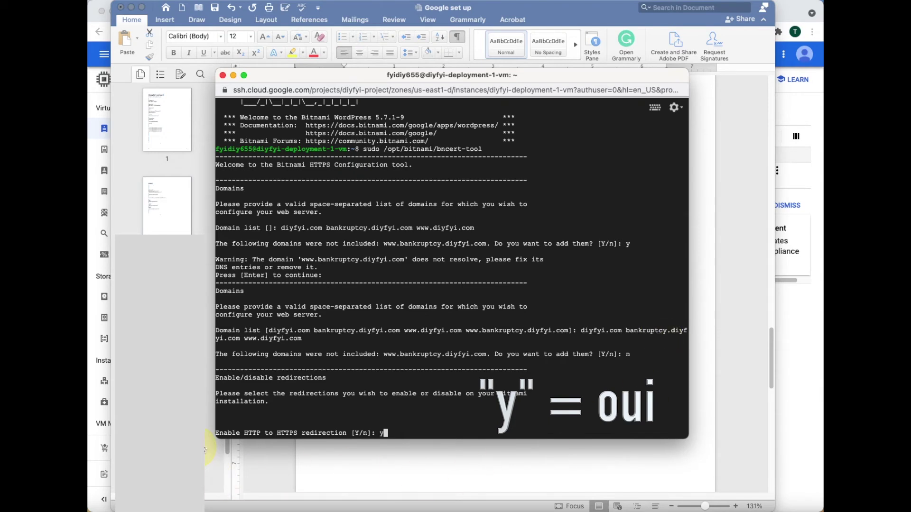
{"action": "key", "text": "Return"}
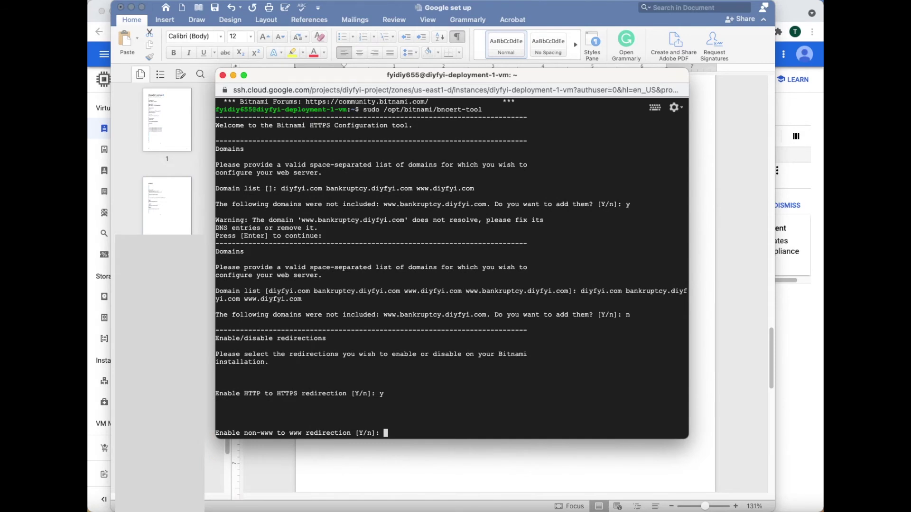
{"action": "type", "text": "y"}
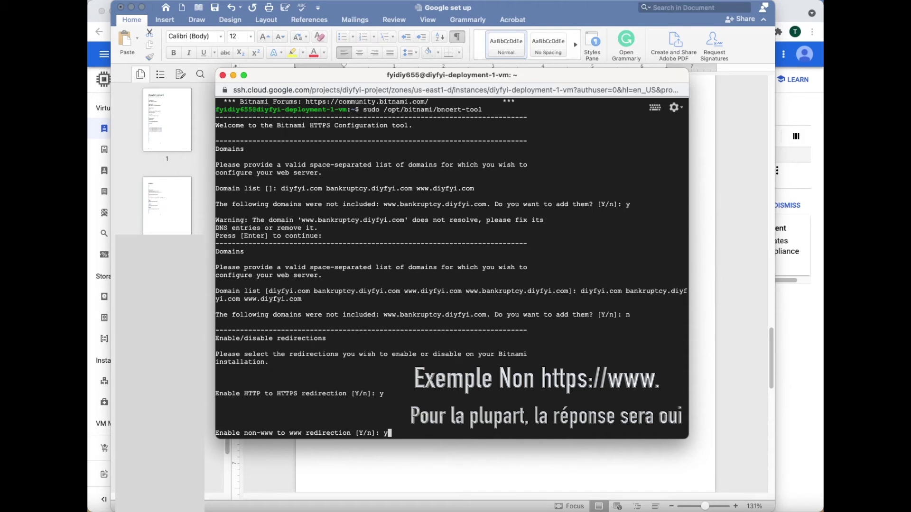
{"action": "key", "text": "BackSpace"}
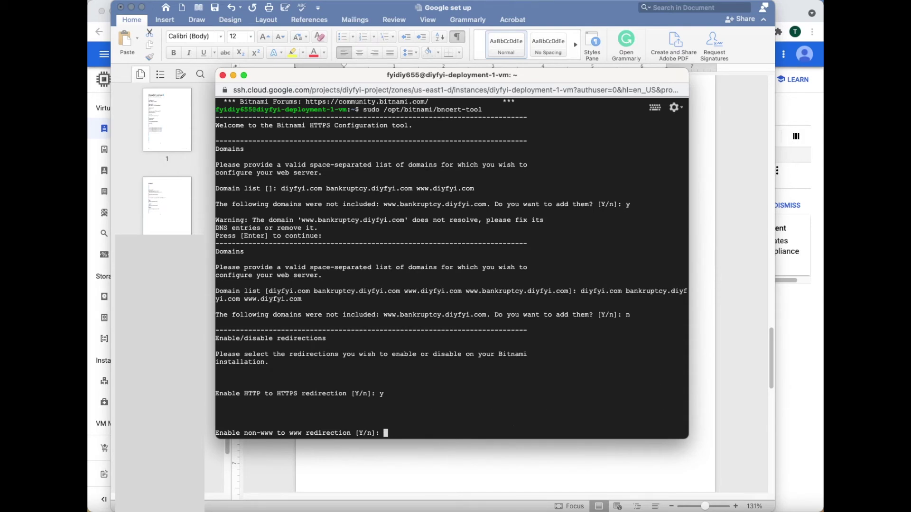
{"action": "type", "text": "n"}
{"action": "key", "text": "Return"}
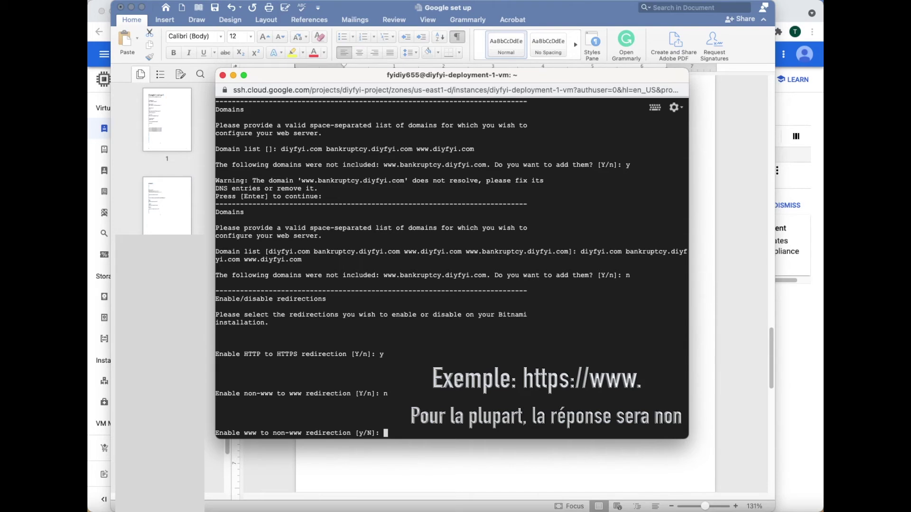
{"action": "type", "text": "n"}
{"action": "key", "text": "Return"}
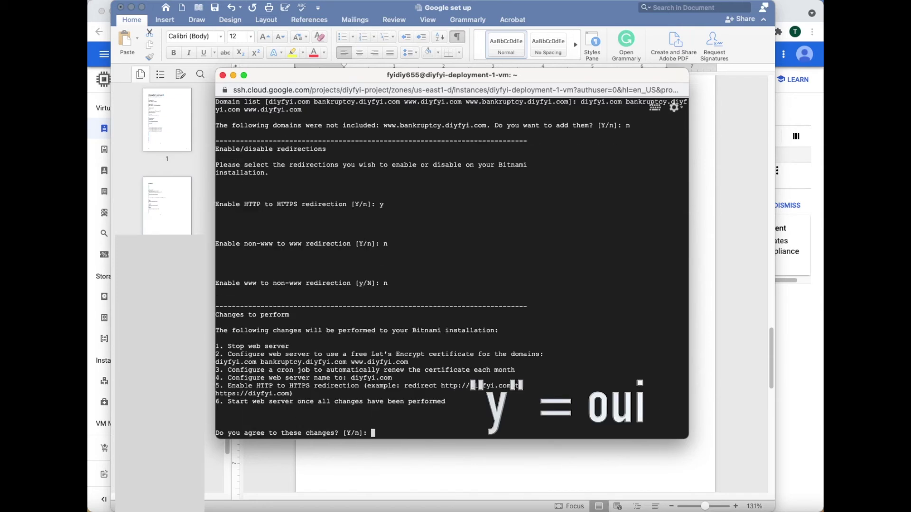
Step: Agree to the proposed Bitnami changes and enter the contact e-mail address for the Let's Encrypt certificate
{"action": "type", "text": "y"}
{"action": "key", "text": "Return"}
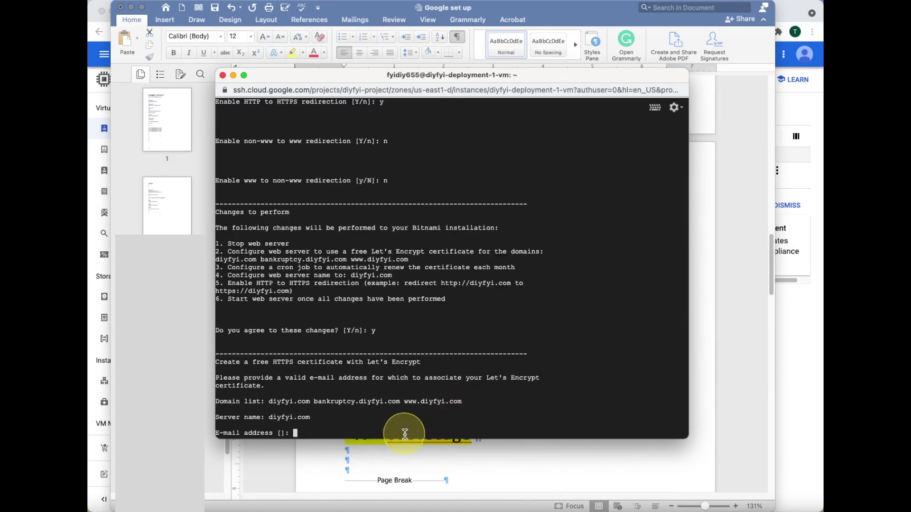
{"action": "key", "text": "super+v"}
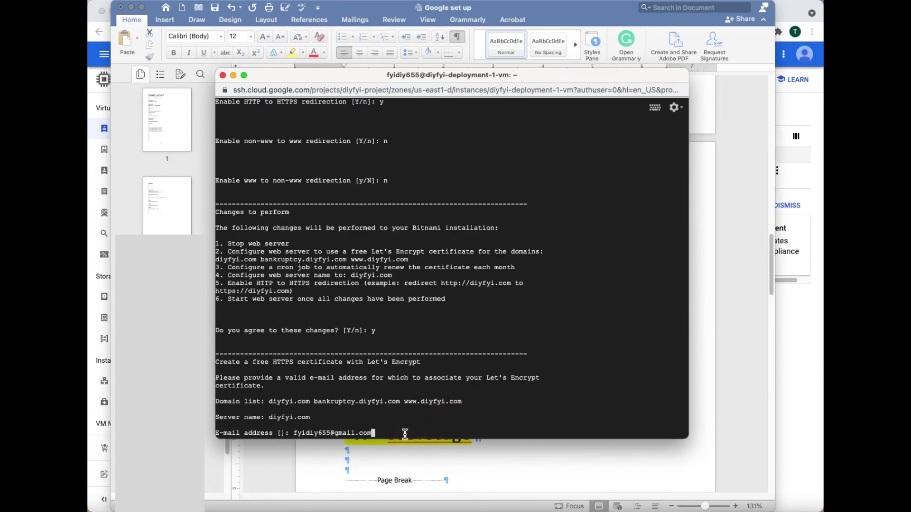
{"action": "key", "text": "Return"}
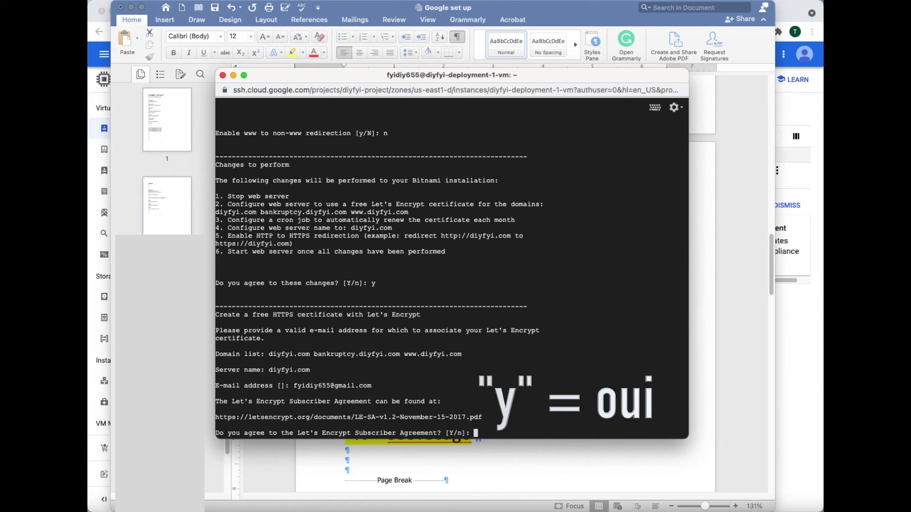
Step: Accept the Let's Encrypt Subscriber Agreement and finish the HTTPS configuration, returning to the shell
{"action": "type", "text": "y"}
{"action": "key", "text": "Return"}
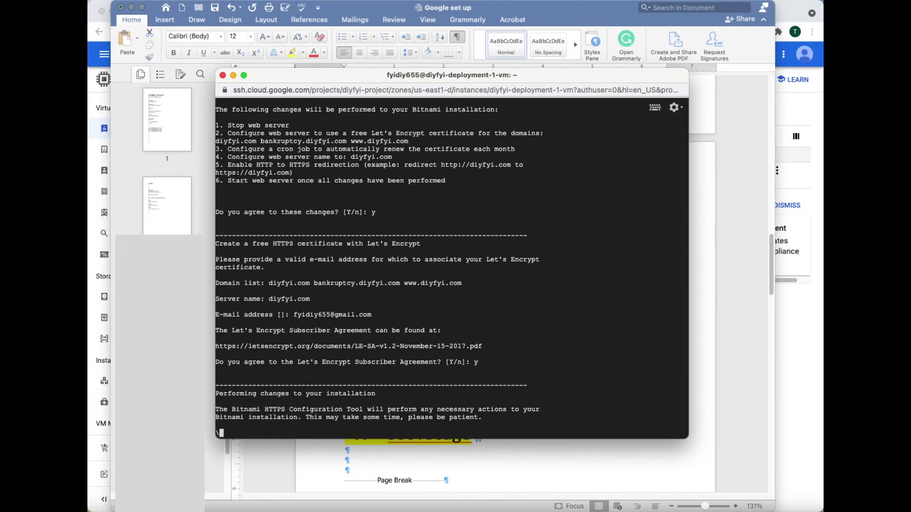
{"action": "key", "text": "Return"}
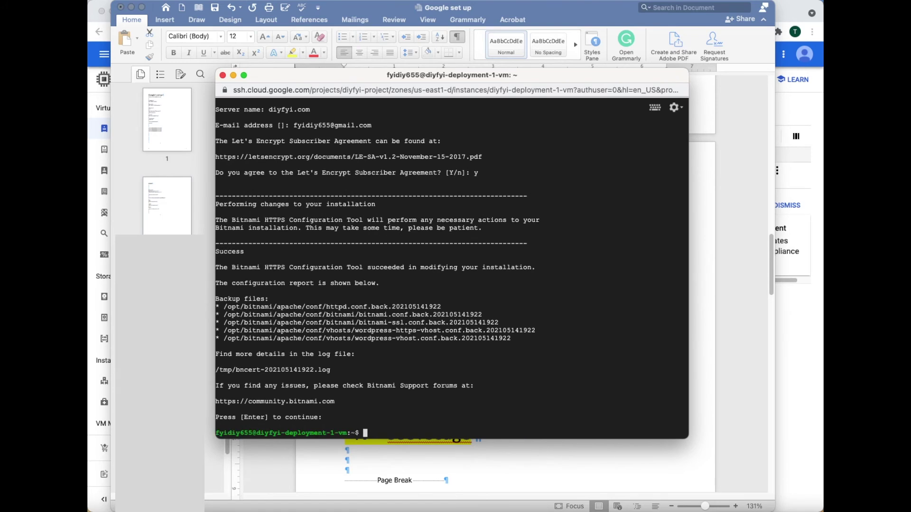
Step: End the SSH session with the exit command and reload the bankruptcy.diyfyi.com blog page in the browser
{"action": "type", "text": "e"}
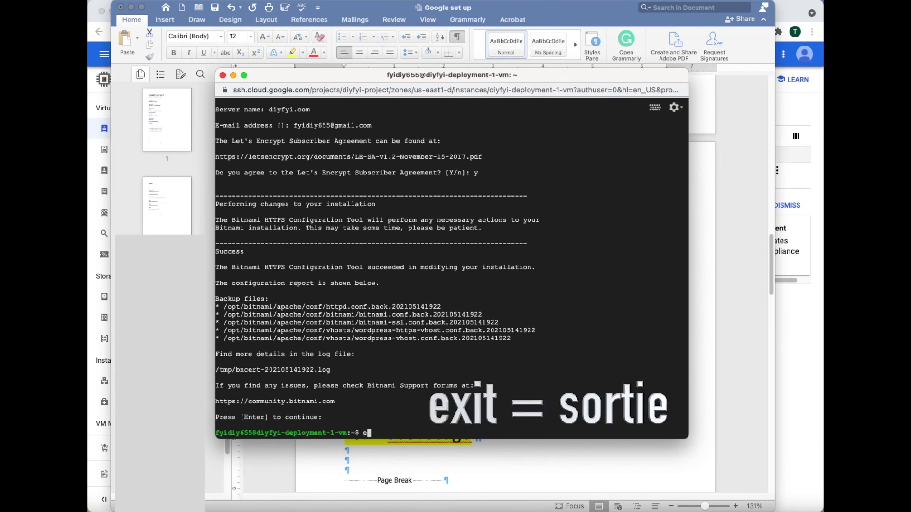
{"action": "type", "text": "xit"}
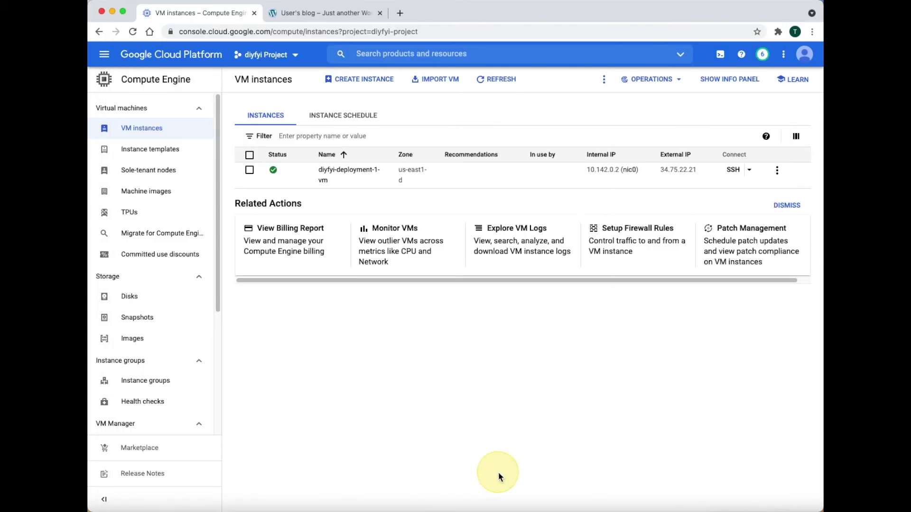
{"action": "left_click", "coordinate": [351, 22]}
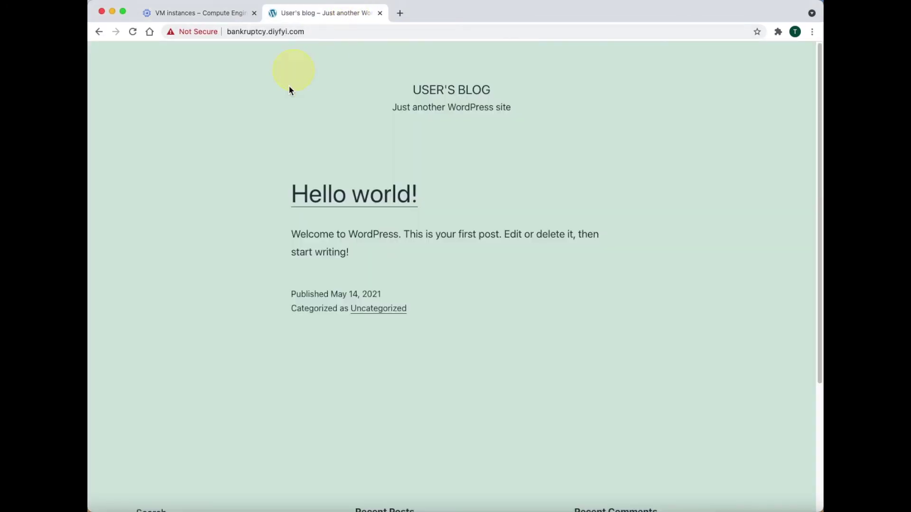
{"action": "left_click", "coordinate": [133, 31]}
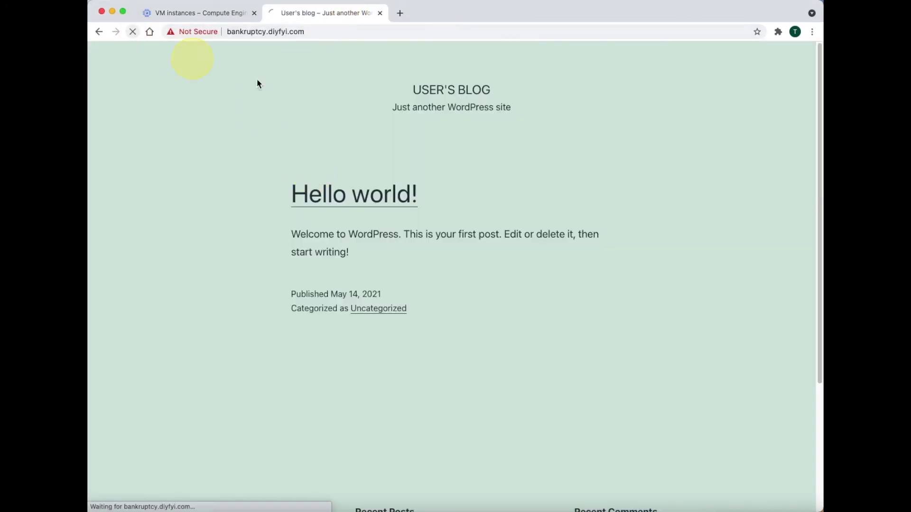
{"action": "left_click", "coordinate": [348, 38]}
{"action": "right_click", "coordinate": [348, 37]}
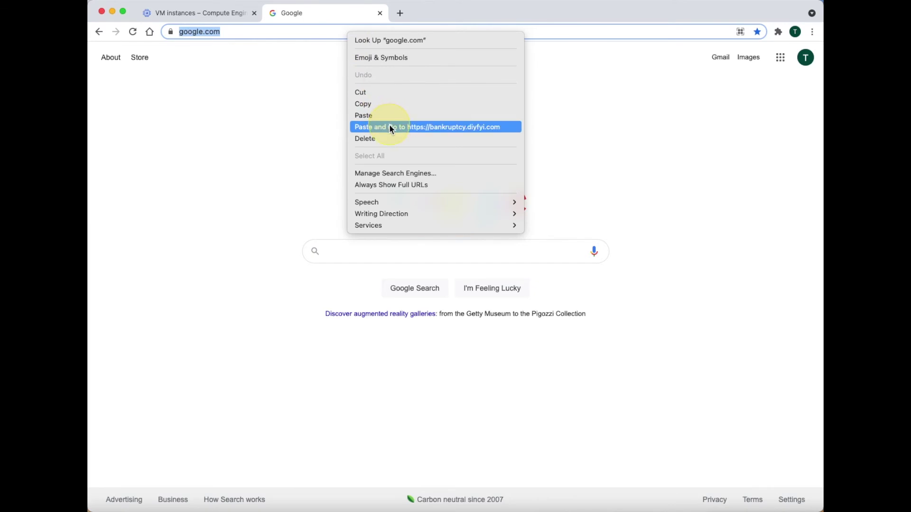
{"action": "left_click", "coordinate": [389, 123]}
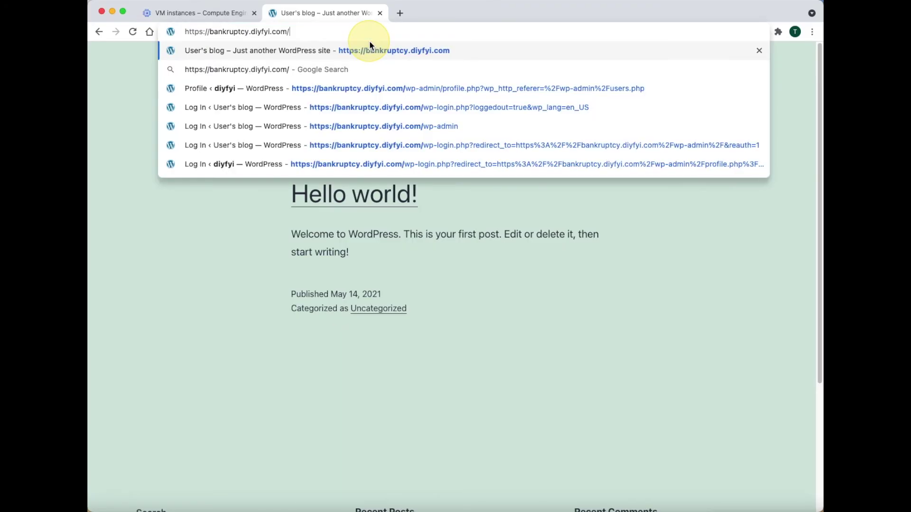
{"action": "type", "text": "wp-admin"}
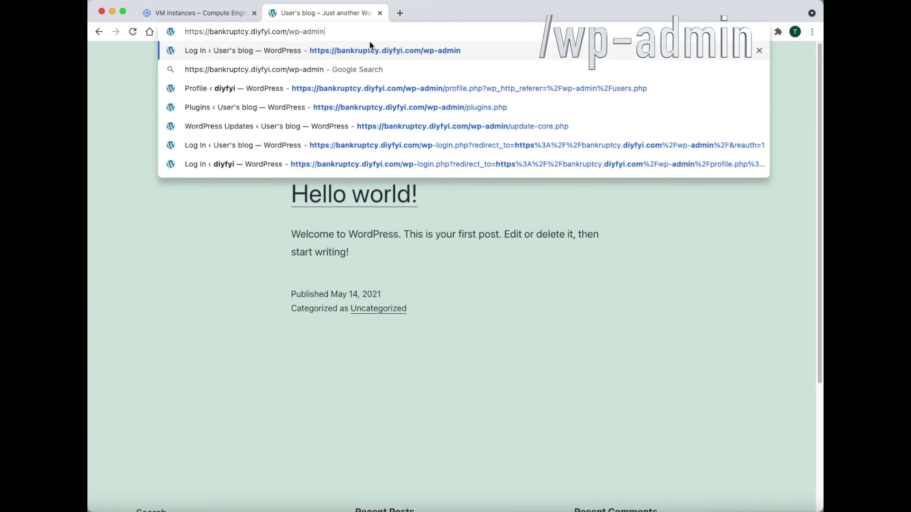
{"action": "key", "text": "Return"}
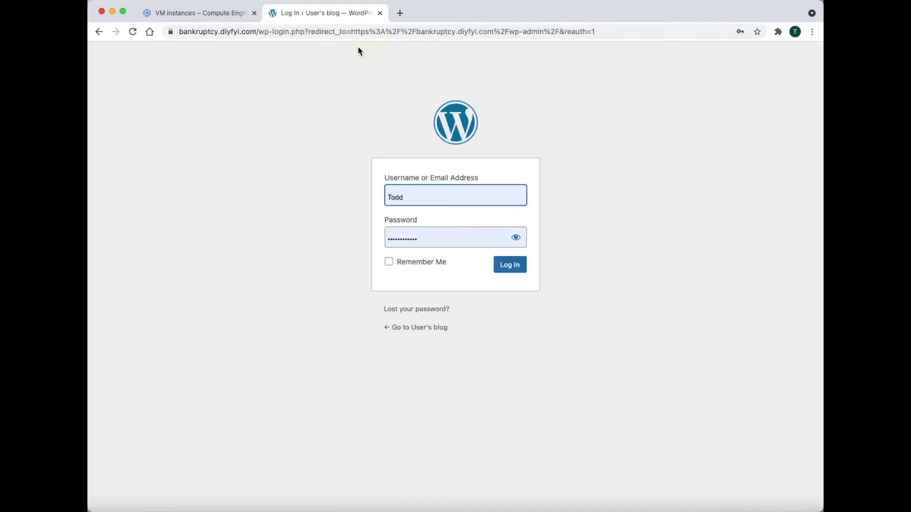
{"action": "type", "text": "user"}
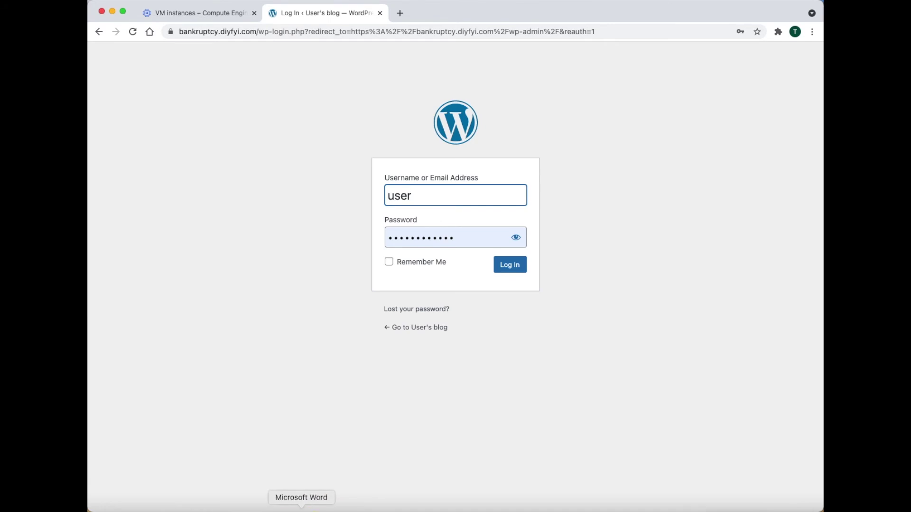
Step: Copy the temporary admin password from the Google set up document in Microsoft Word
{"action": "left_click", "coordinate": [301, 510]}
{"action": "left_click_drag", "start_coordinate": [401, 295], "coordinate": [345, 295]}
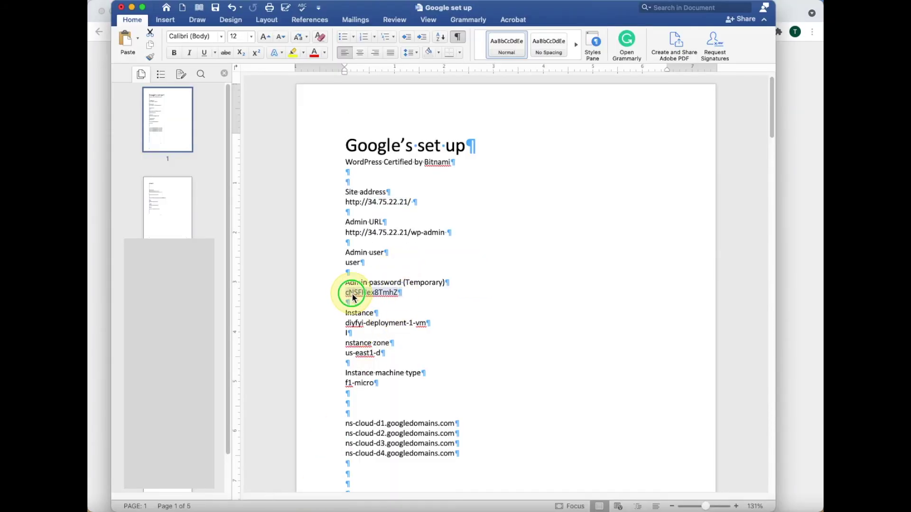
{"action": "right_click", "coordinate": [353, 297]}
{"action": "left_click", "coordinate": [364, 310]}
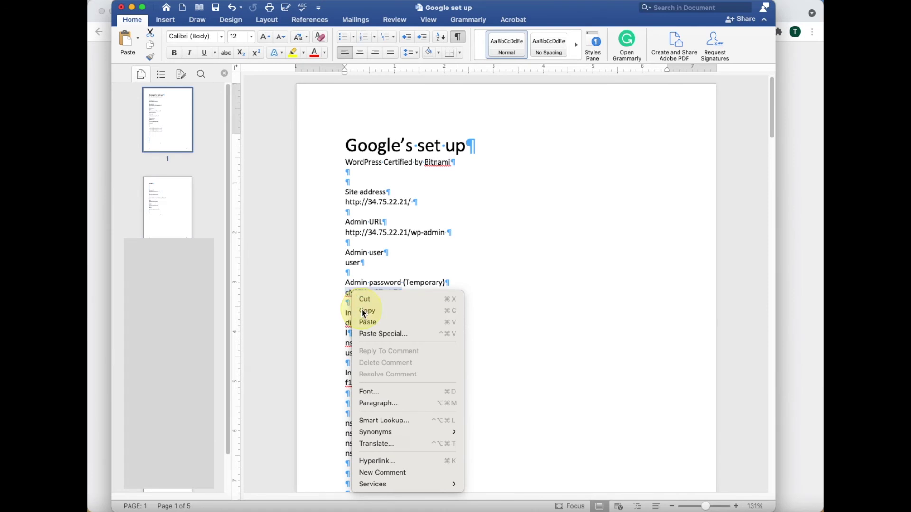
Step: Replace the prefilled password on the WordPress login page with the copied admin password, reveal it and log in
{"action": "left_click", "coordinate": [786, 360]}
{"action": "double_click", "coordinate": [453, 237]}
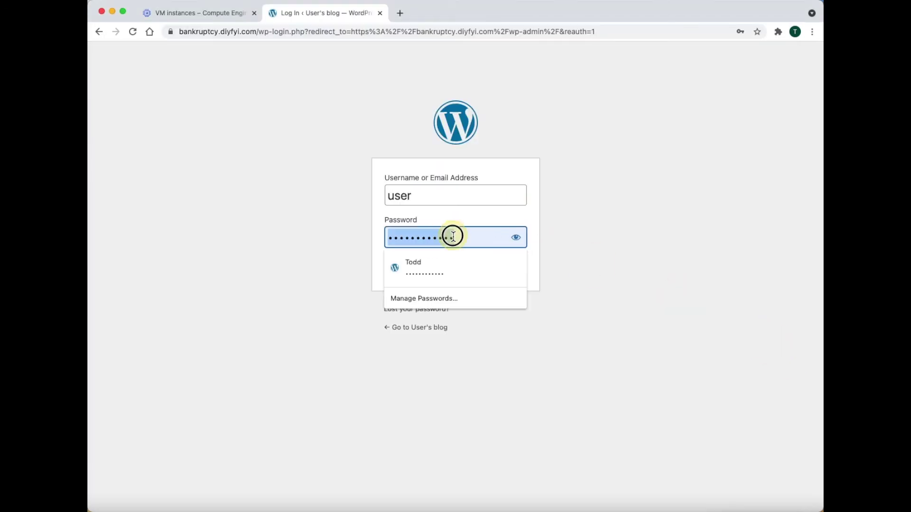
{"action": "right_click", "coordinate": [453, 237]}
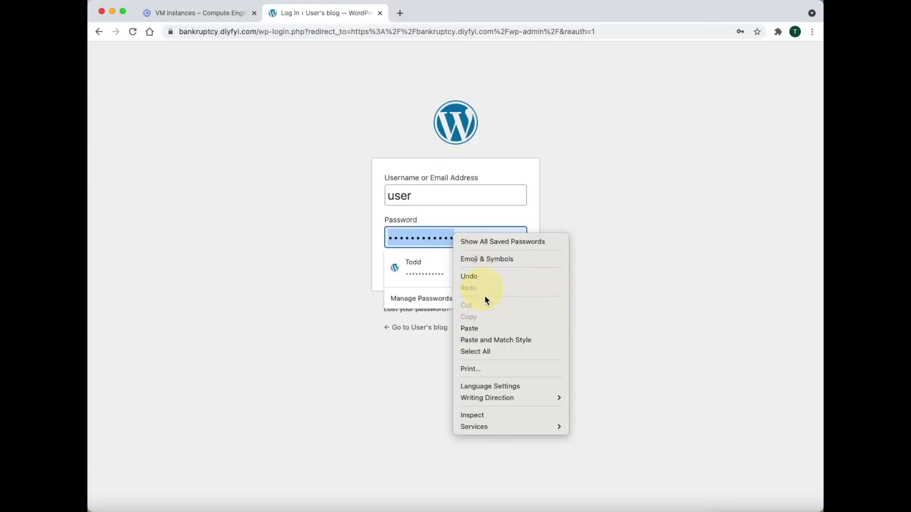
{"action": "left_click", "coordinate": [492, 326]}
{"action": "left_click", "coordinate": [519, 238]}
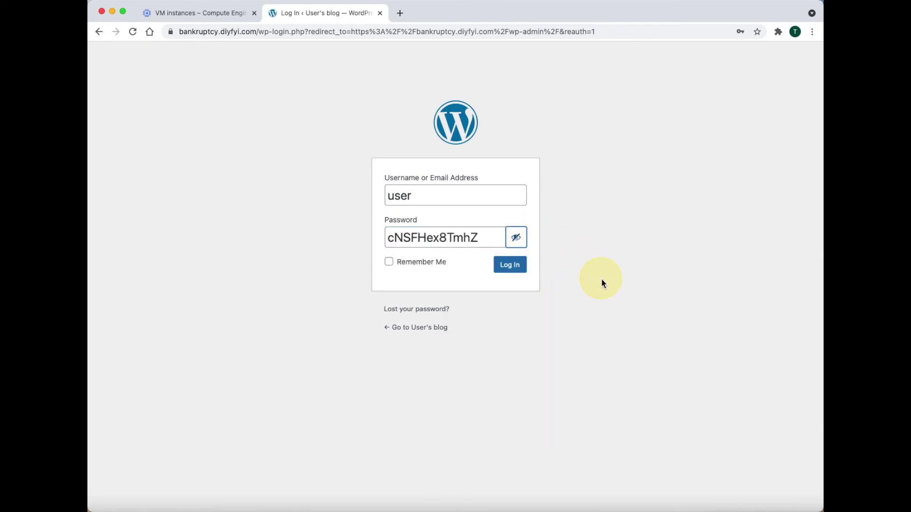
{"action": "left_click", "coordinate": [517, 267]}
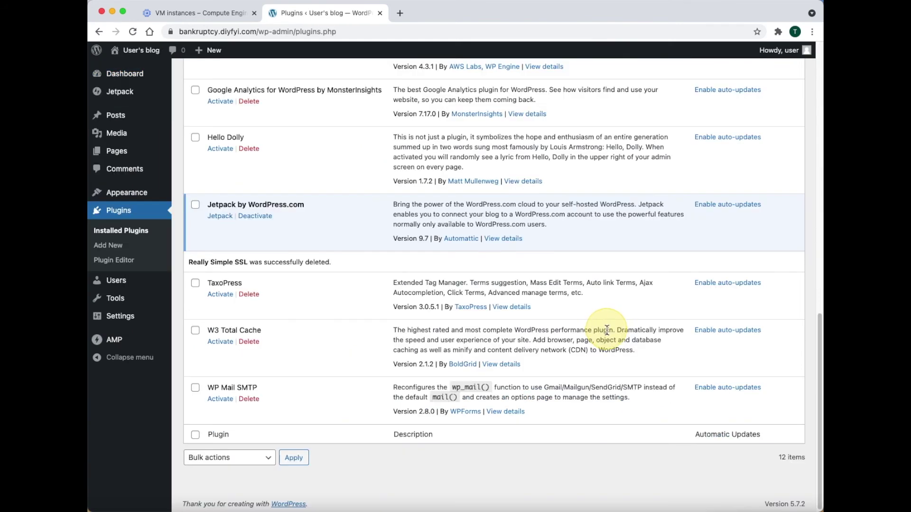
Step: Add a new WordPress user with the Administrator role, filling in the username, e-mail, first name, last name and password
{"action": "mouse_move", "coordinate": [114, 283]}
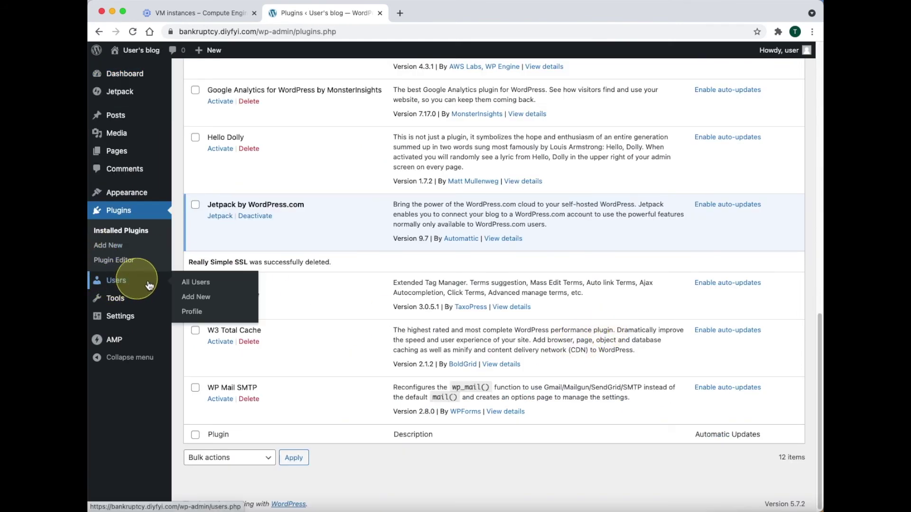
{"action": "left_click", "coordinate": [183, 283]}
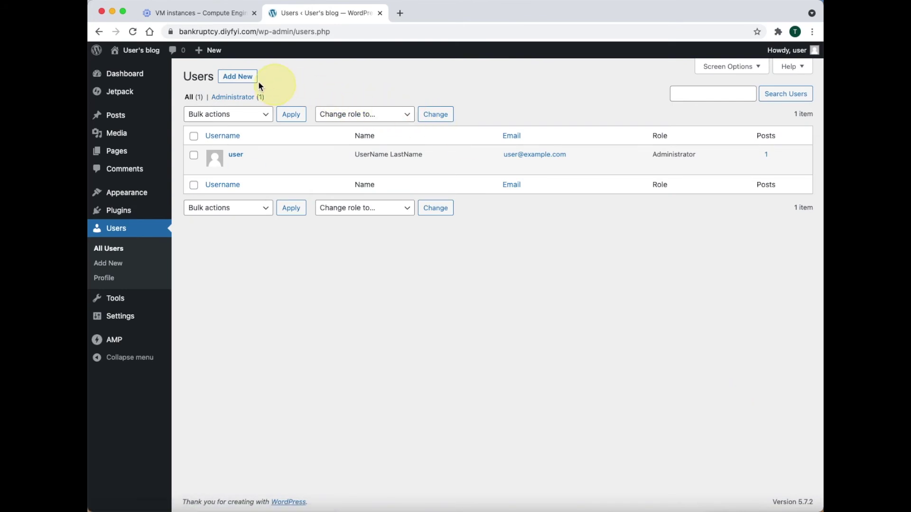
{"action": "left_click", "coordinate": [237, 76]}
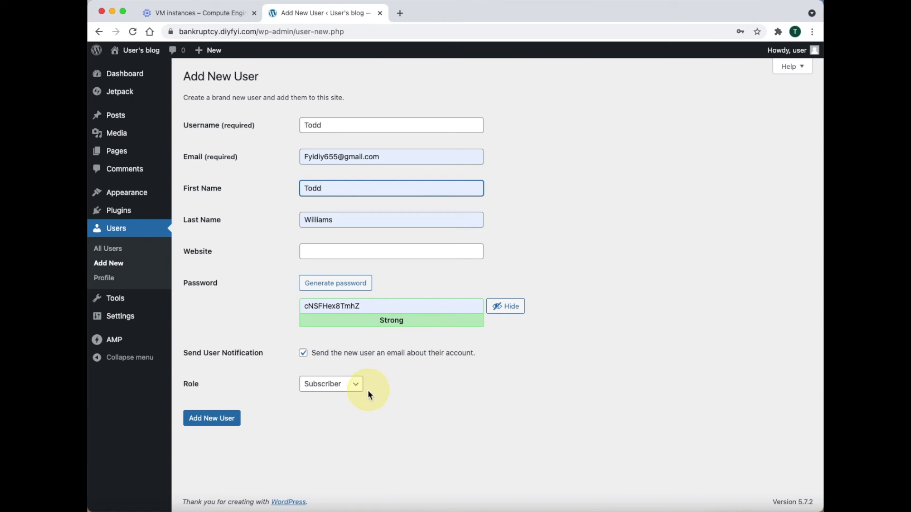
{"action": "left_click", "coordinate": [350, 388]}
{"action": "left_click", "coordinate": [353, 432]}
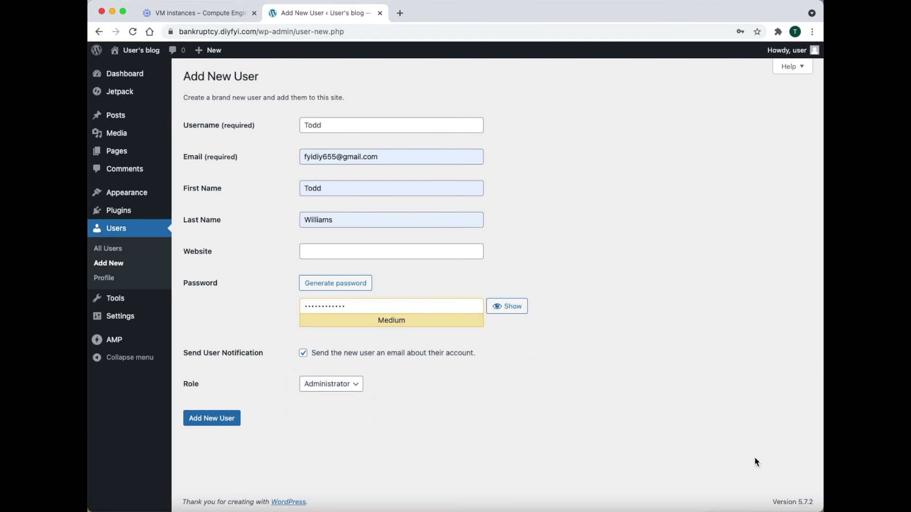
{"action": "left_click", "coordinate": [228, 419]}
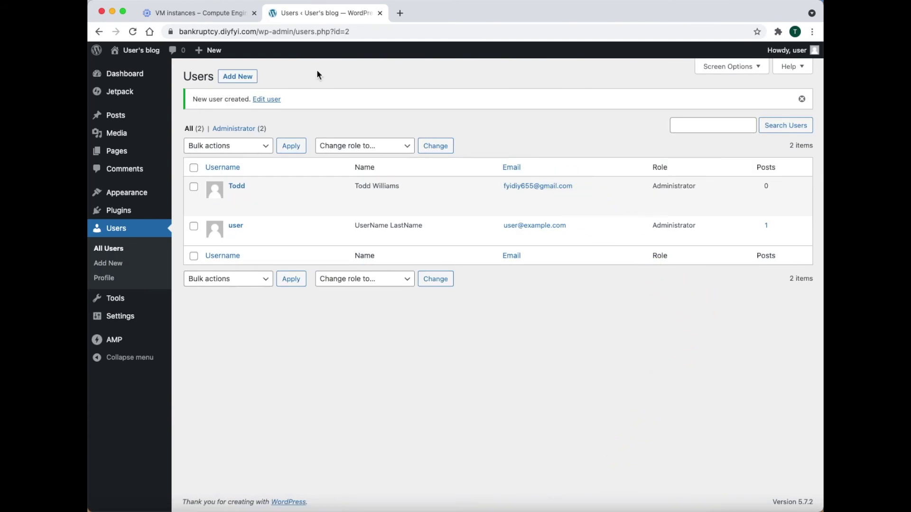
Step: Log out of the default user account and log in with the new administrator's saved credentials
{"action": "mouse_move", "coordinate": [779, 51]}
{"action": "left_click", "coordinate": [747, 113]}
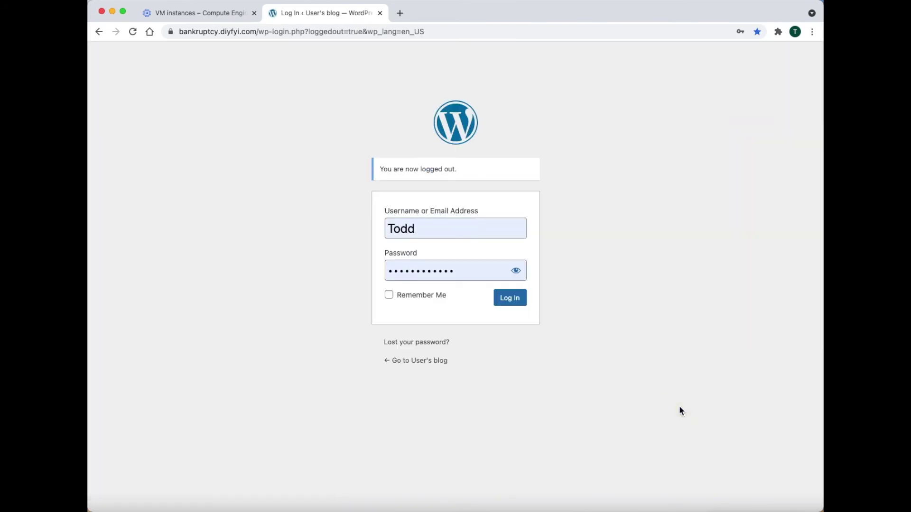
{"action": "left_click", "coordinate": [523, 307]}
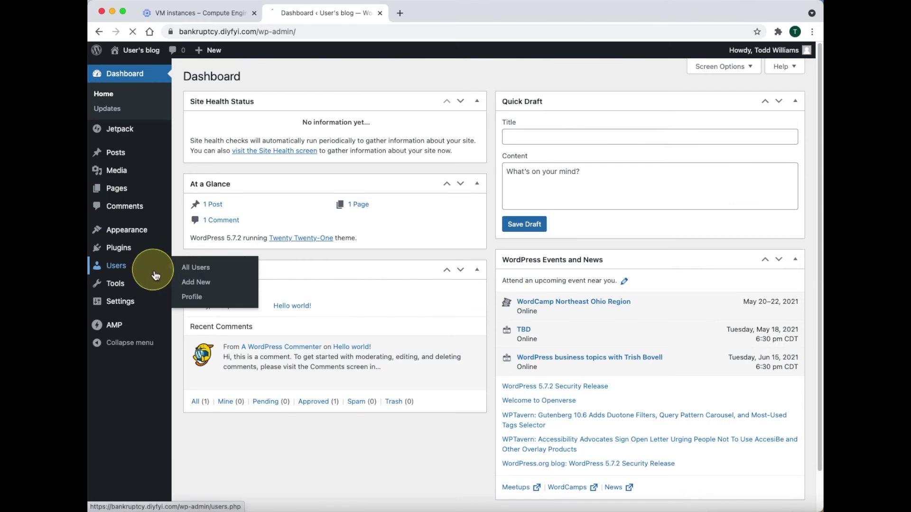
Step: Delete the default account named user, attributing all its content to the new administrator
{"action": "left_click", "coordinate": [156, 270]}
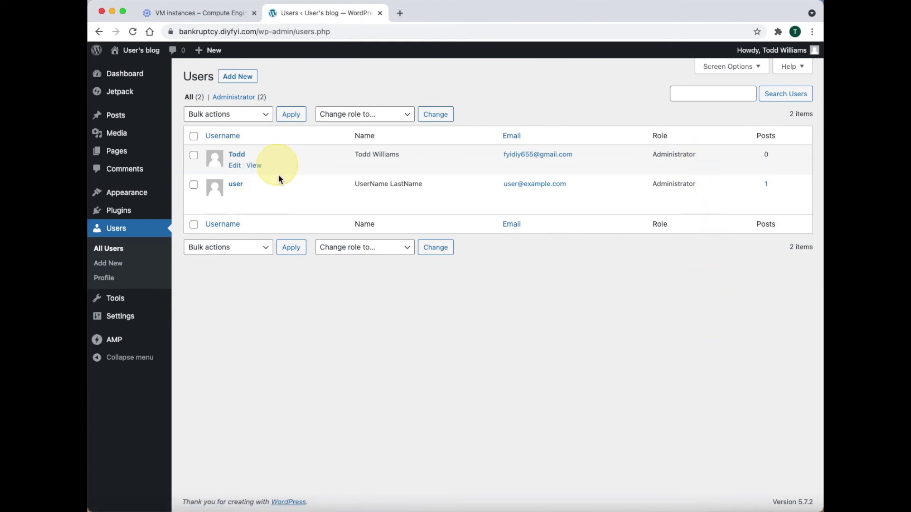
{"action": "left_click", "coordinate": [257, 197]}
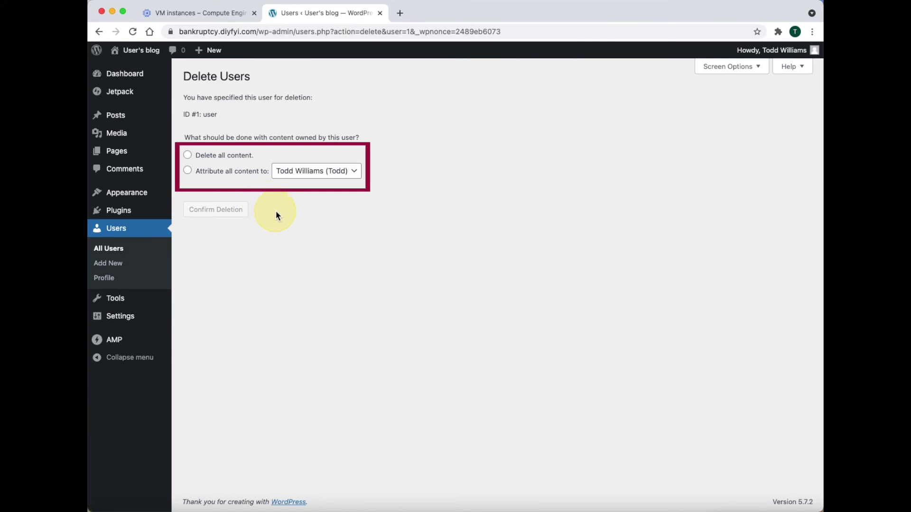
{"action": "left_click", "coordinate": [189, 173]}
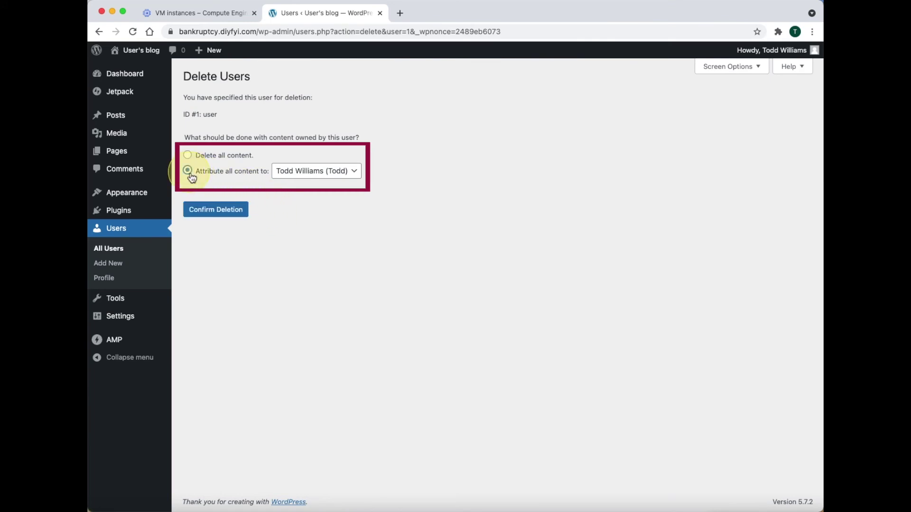
{"action": "left_click", "coordinate": [240, 211]}
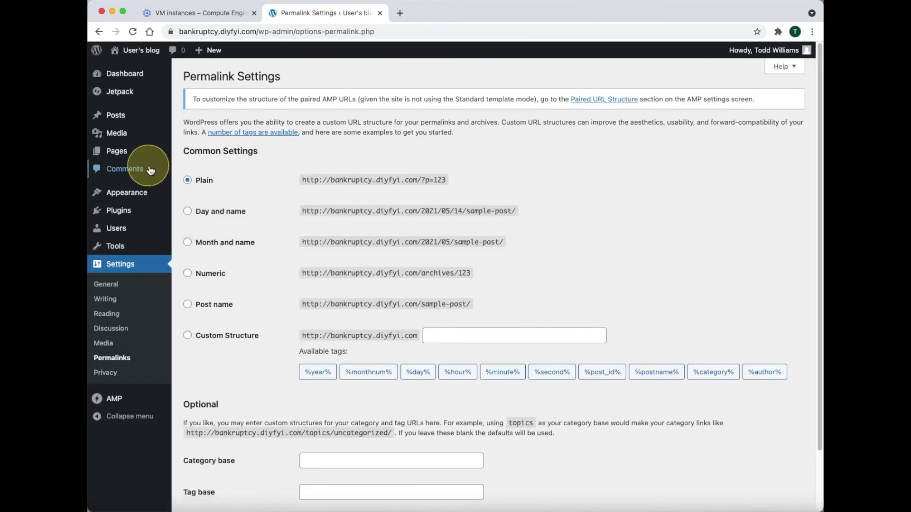
Step: Open the list of all posts in the WordPress admin
{"action": "mouse_move", "coordinate": [124, 116]}
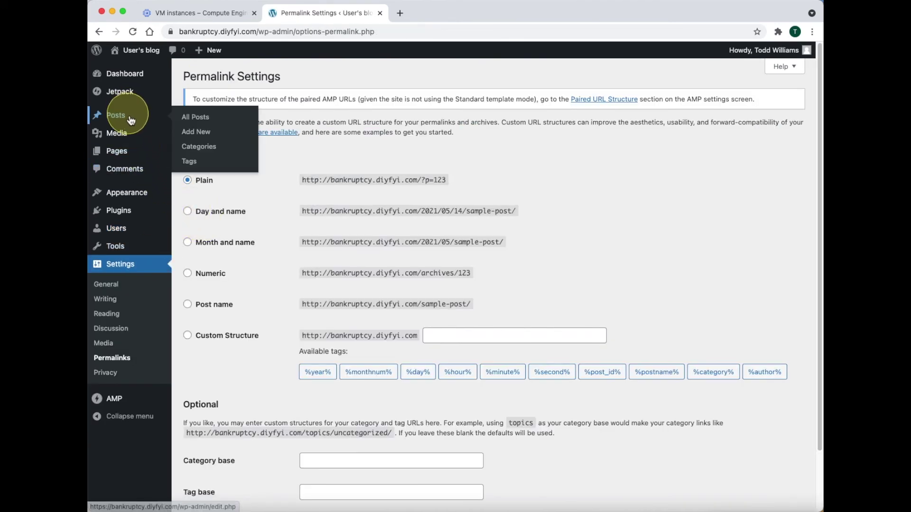
{"action": "left_click", "coordinate": [200, 117]}
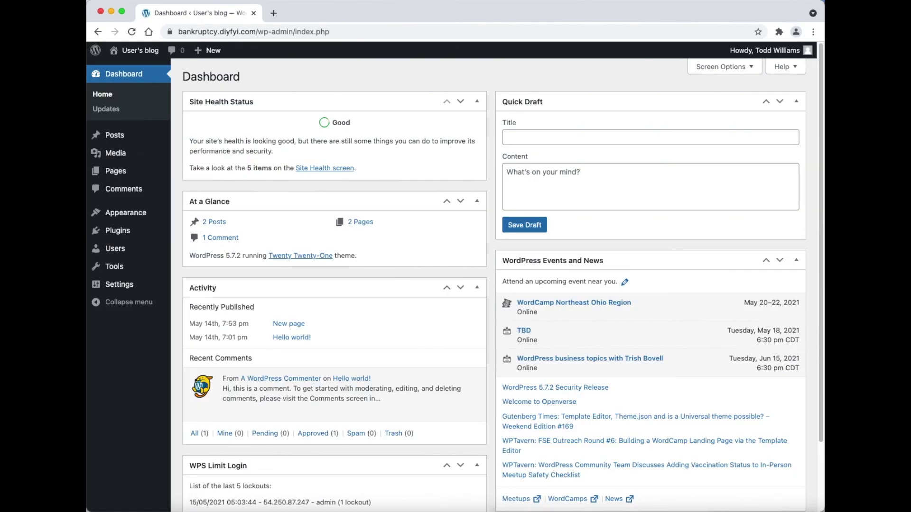
Step: Set the permalink structure to Post name and save the changes
{"action": "mouse_move", "coordinate": [155, 271]}
{"action": "mouse_move", "coordinate": [123, 289]}
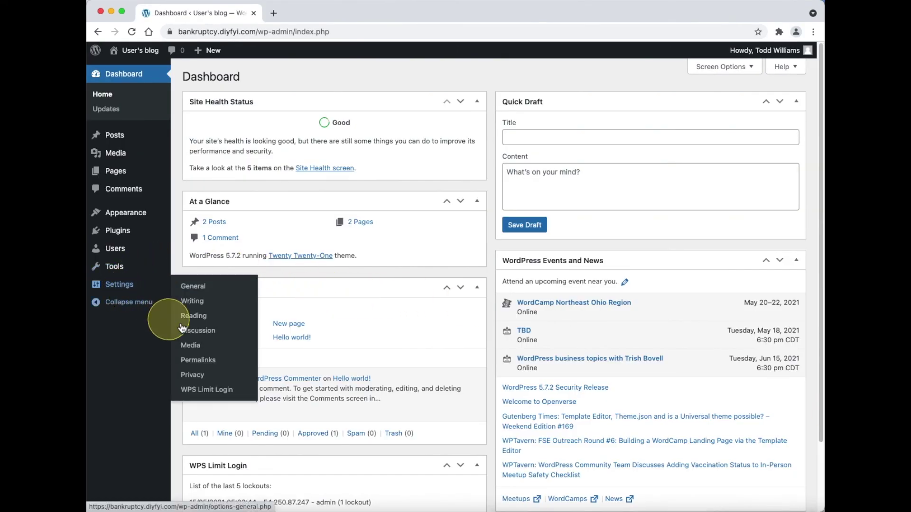
{"action": "left_click", "coordinate": [205, 363]}
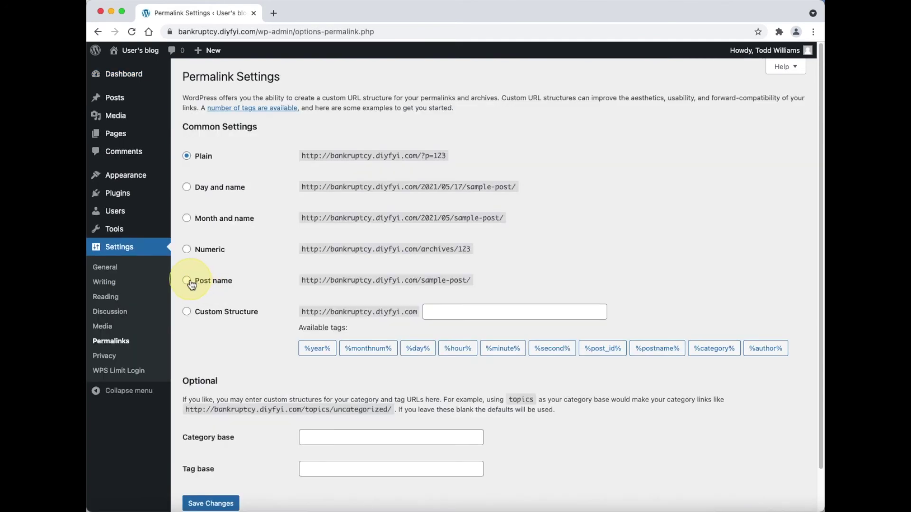
{"action": "left_click", "coordinate": [187, 281]}
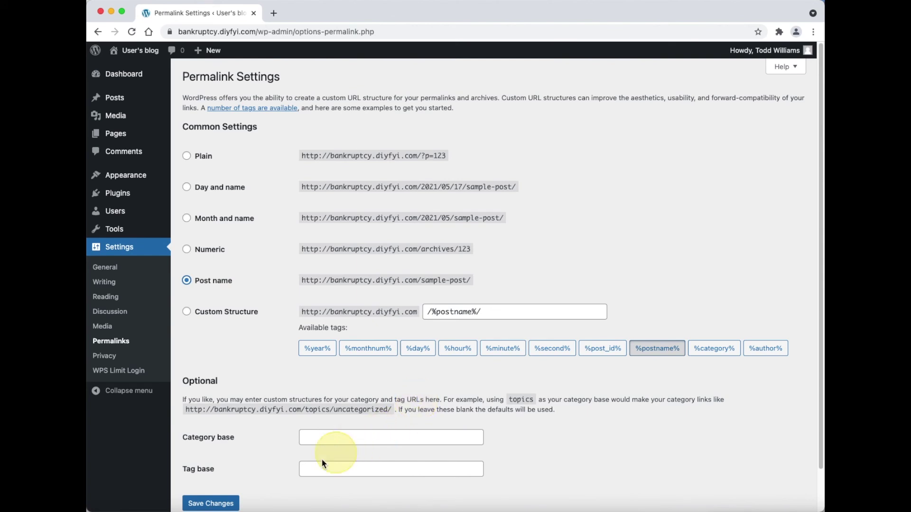
{"action": "left_click", "coordinate": [234, 503]}
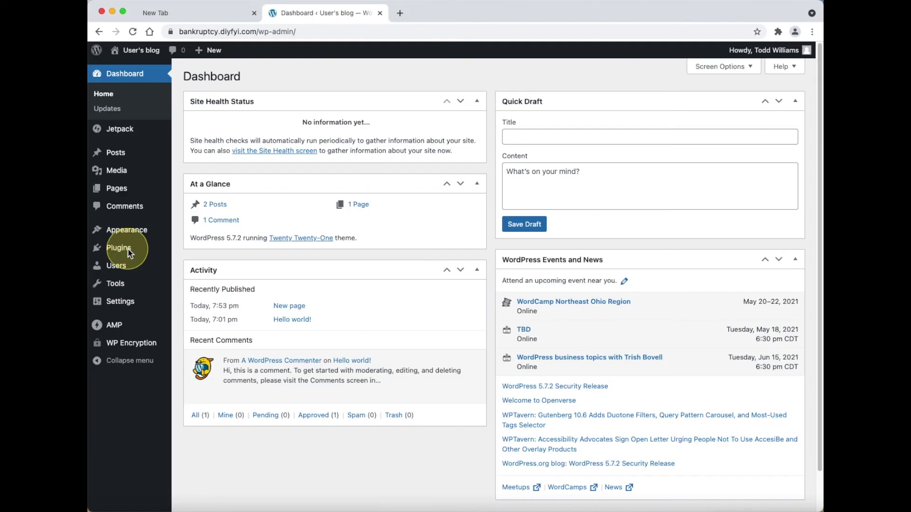
Step: Search the plugin directory for wps limit, then install and activate the WPS Limit Login plugin
{"action": "mouse_move", "coordinate": [128, 248]}
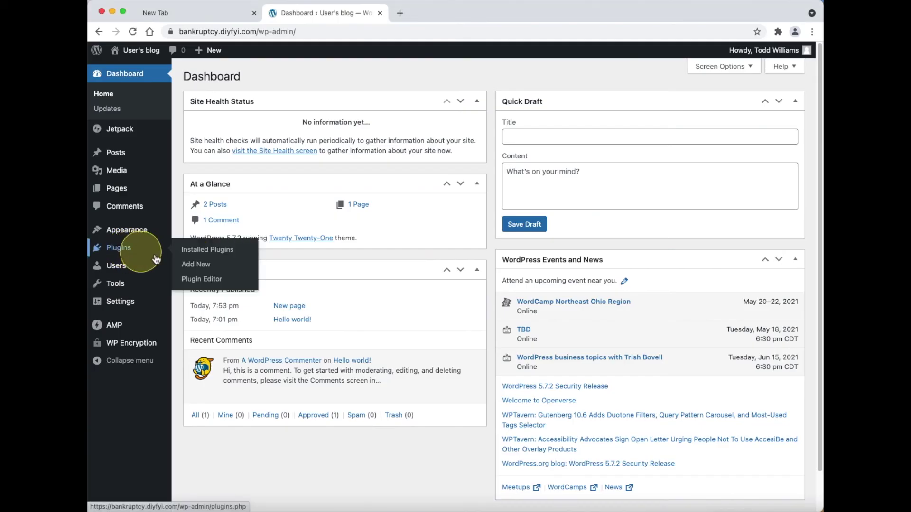
{"action": "left_click", "coordinate": [193, 264]}
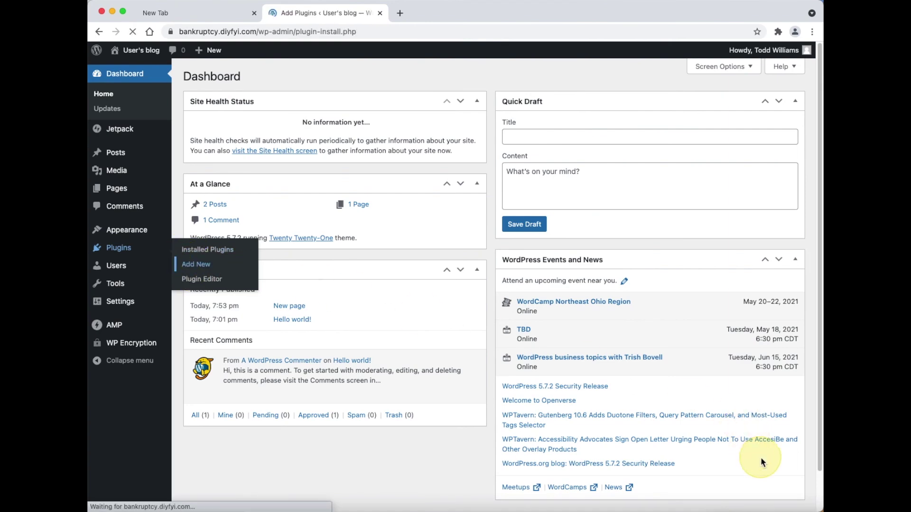
{"action": "type", "text": "wps lim"}
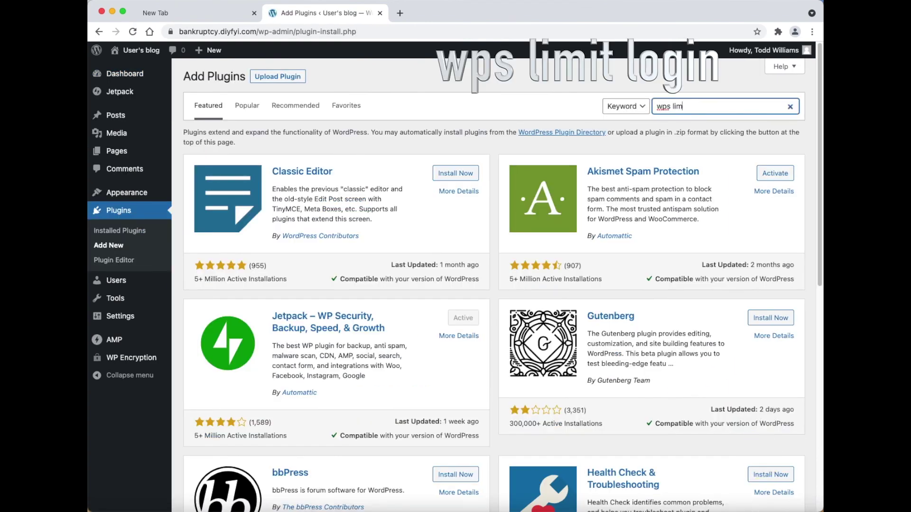
{"action": "type", "text": "it"}
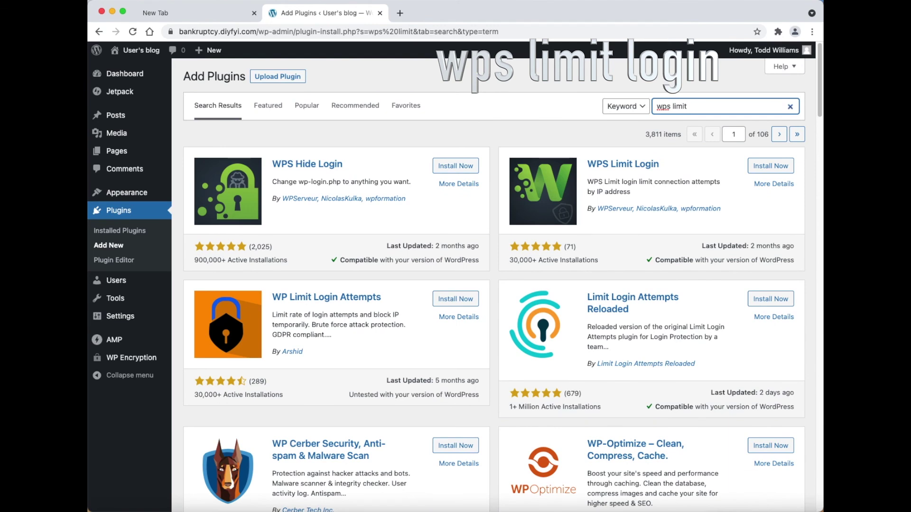
{"action": "left_click", "coordinate": [770, 171]}
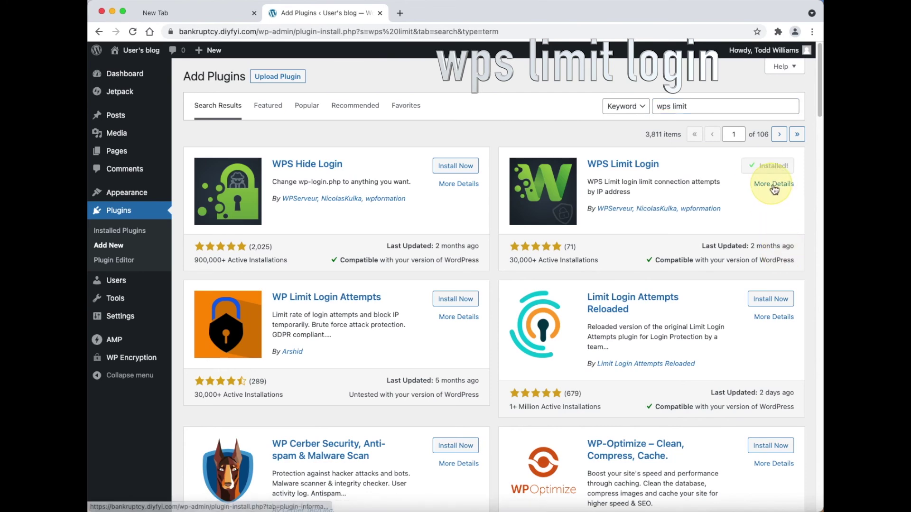
{"action": "left_click", "coordinate": [775, 170]}
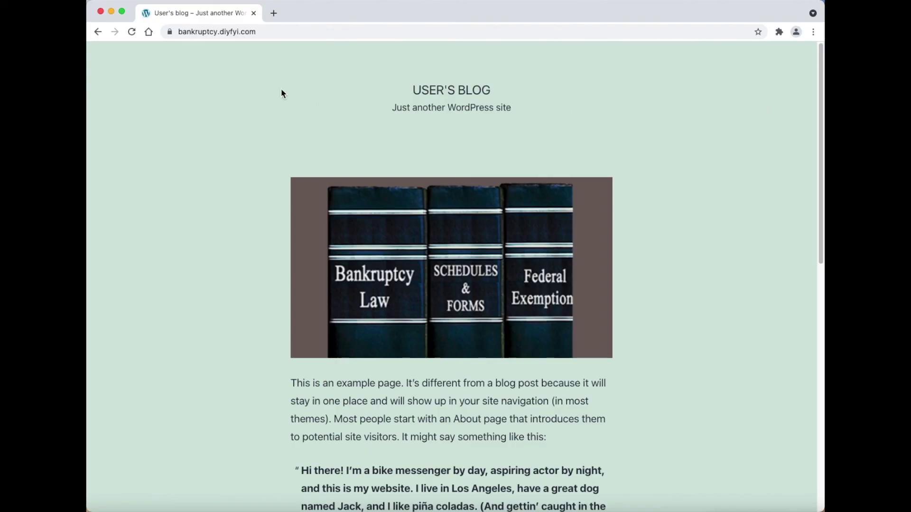
{"action": "double_click", "coordinate": [208, 32]}
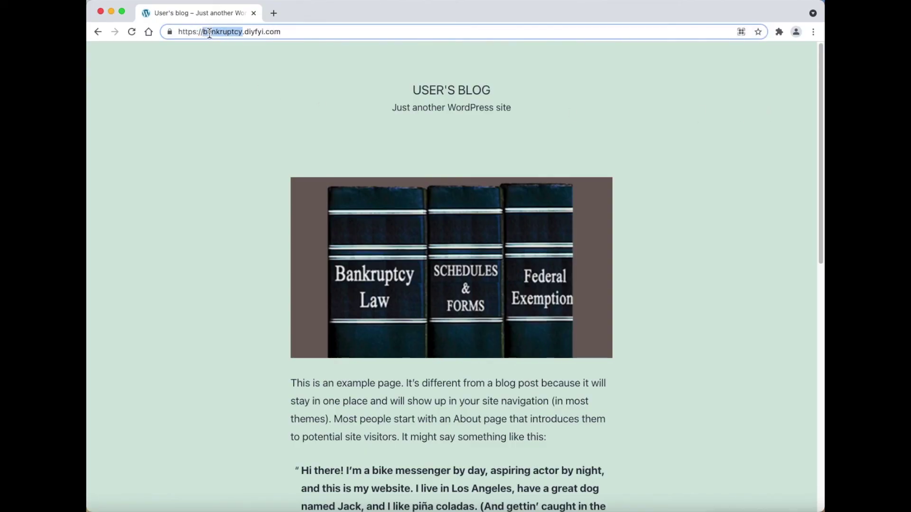
{"action": "type", "text": "www"}
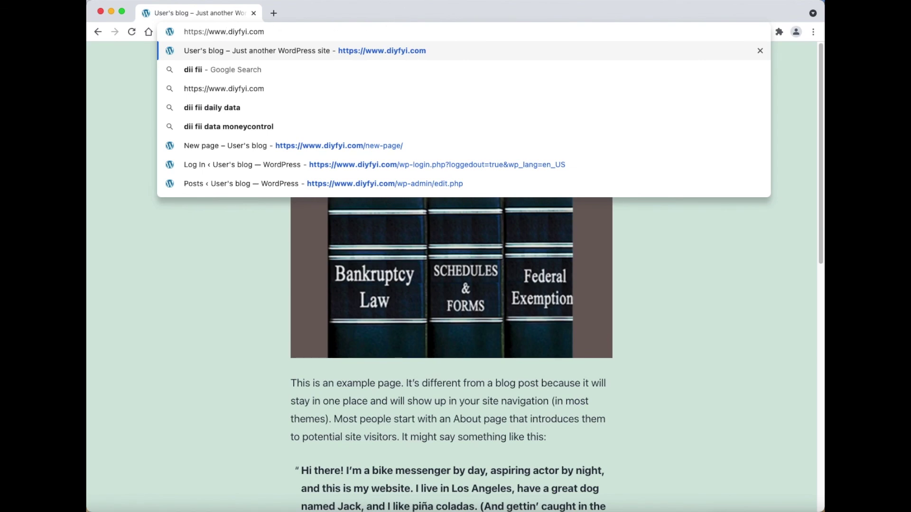
{"action": "key", "text": "Escape"}
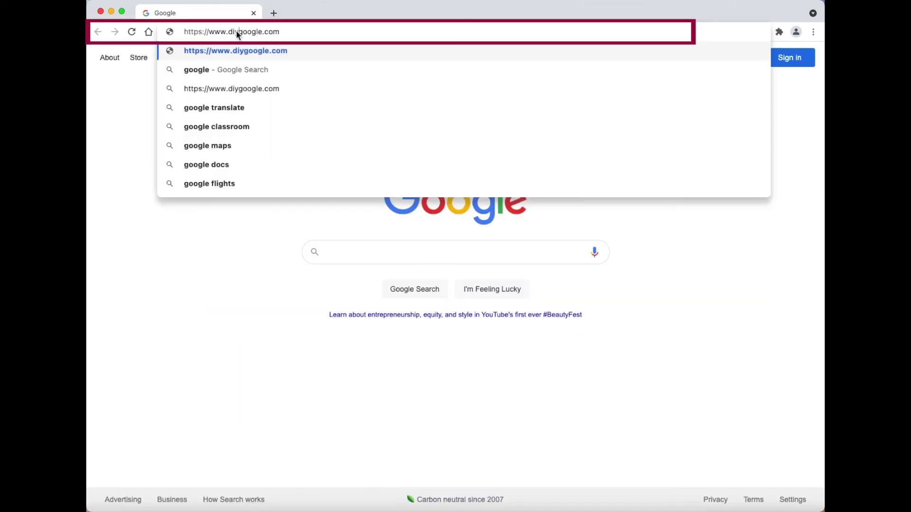
{"action": "type", "text": "fyi"}
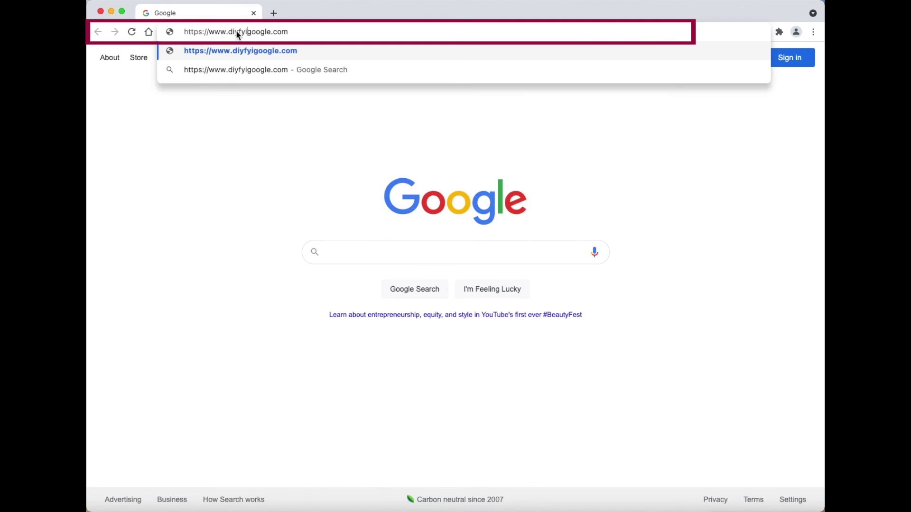
{"action": "key", "text": "Delete"}
{"action": "key", "text": "Delete"}
{"action": "key", "text": "Delete"}
{"action": "key", "text": "Delete"}
{"action": "key", "text": "Delete"}
{"action": "key", "text": "Delete"}
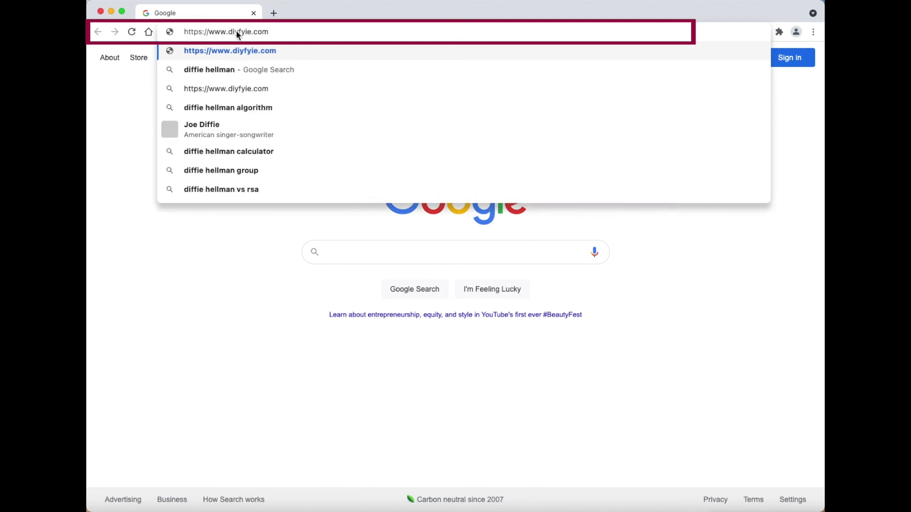
{"action": "key", "text": "Return"}
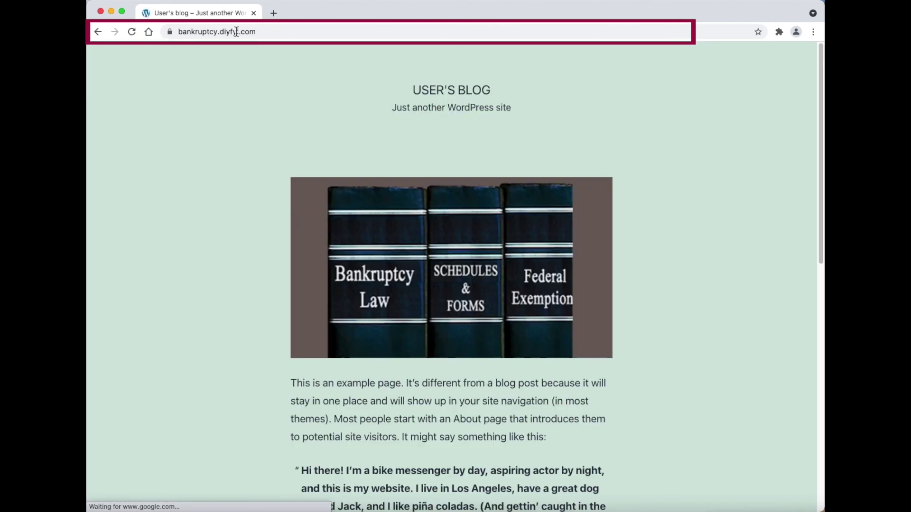
{"action": "left_click", "coordinate": [204, 33]}
{"action": "double_click", "coordinate": [208, 32]}
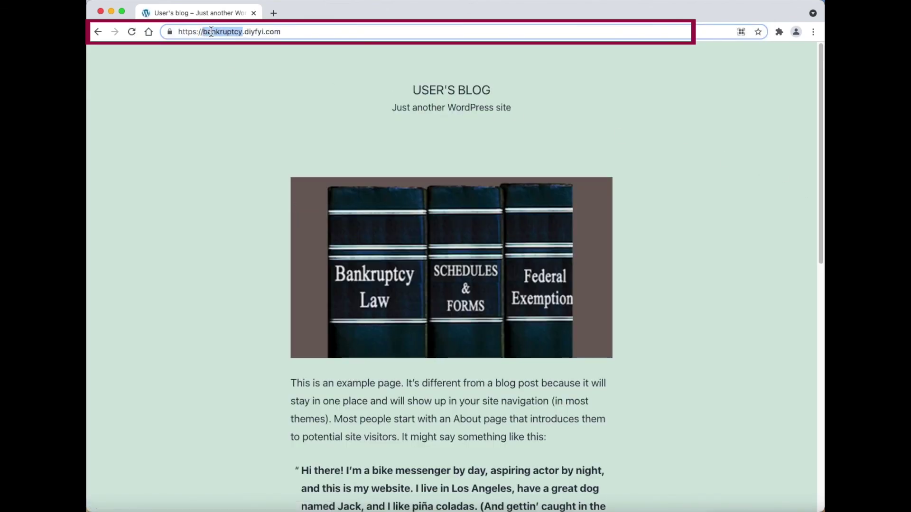
{"action": "type", "text": "www"}
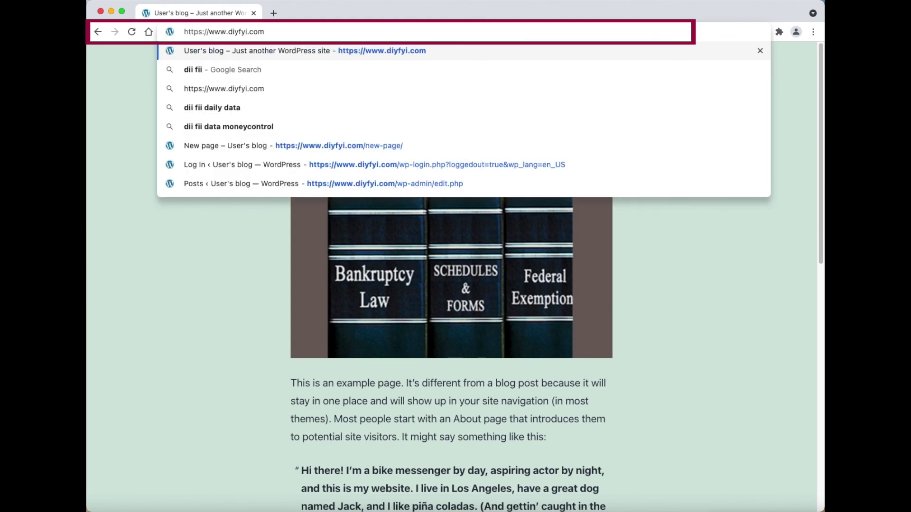
{"action": "key", "text": "Return"}
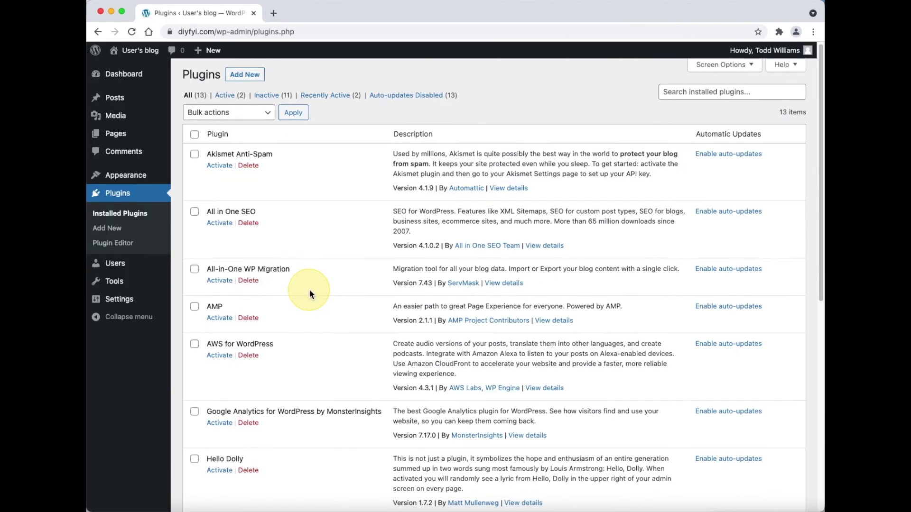
Step: Open the Redirection plugin's settings from the installed plugins and show its Site relocation options
{"action": "scroll", "coordinate": [308, 289], "scroll_direction": "down", "scroll_amount": 5}
{"action": "scroll", "coordinate": [309, 295], "scroll_direction": "down", "scroll_amount": 3}
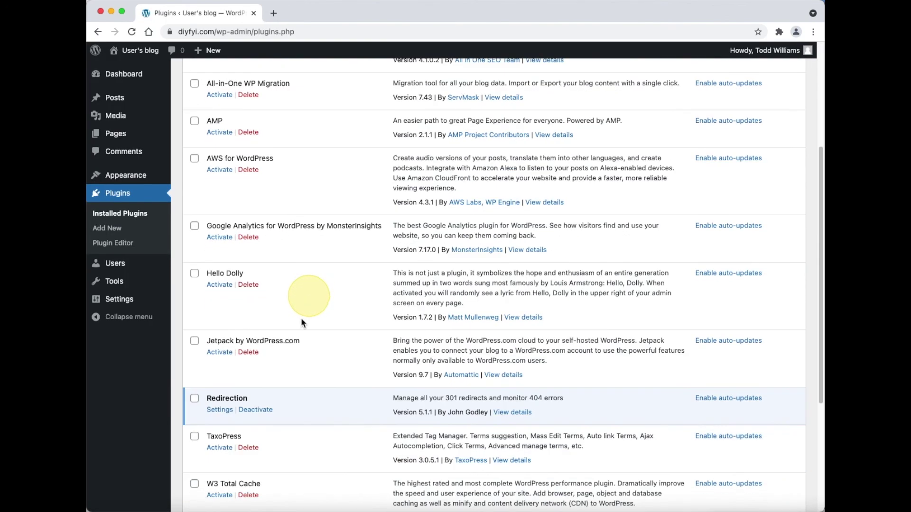
{"action": "left_click", "coordinate": [223, 418]}
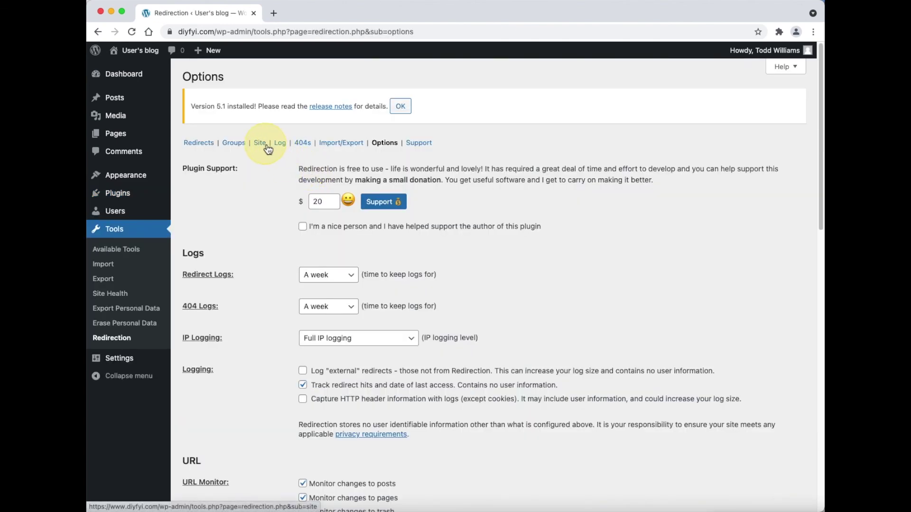
{"action": "left_click", "coordinate": [262, 145]}
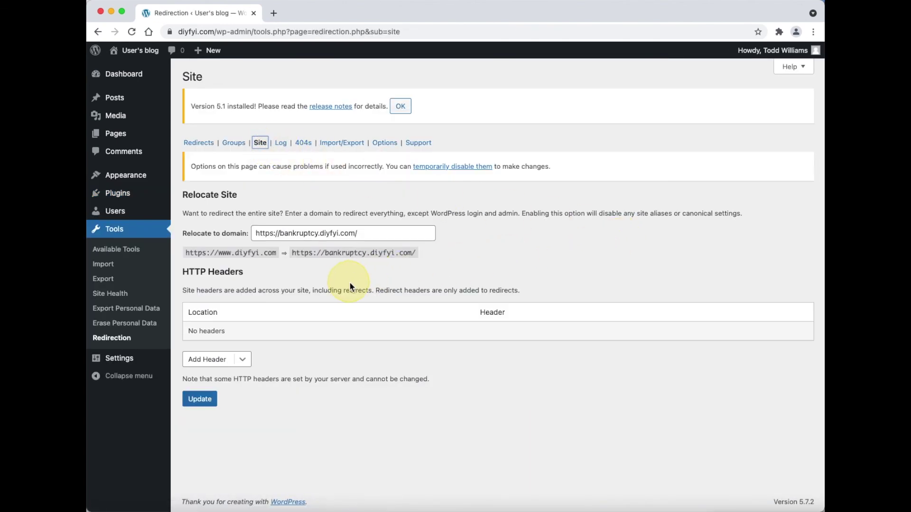